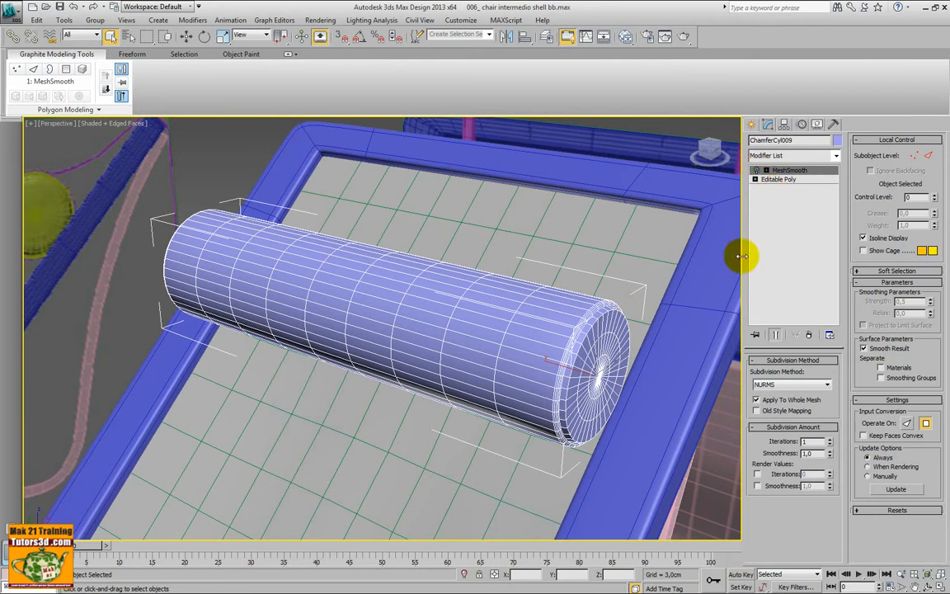
# Remove the MeshSmooth modifier from the chamfered cylinder and isolate the cylinder.
pyautogui.click(810, 335)
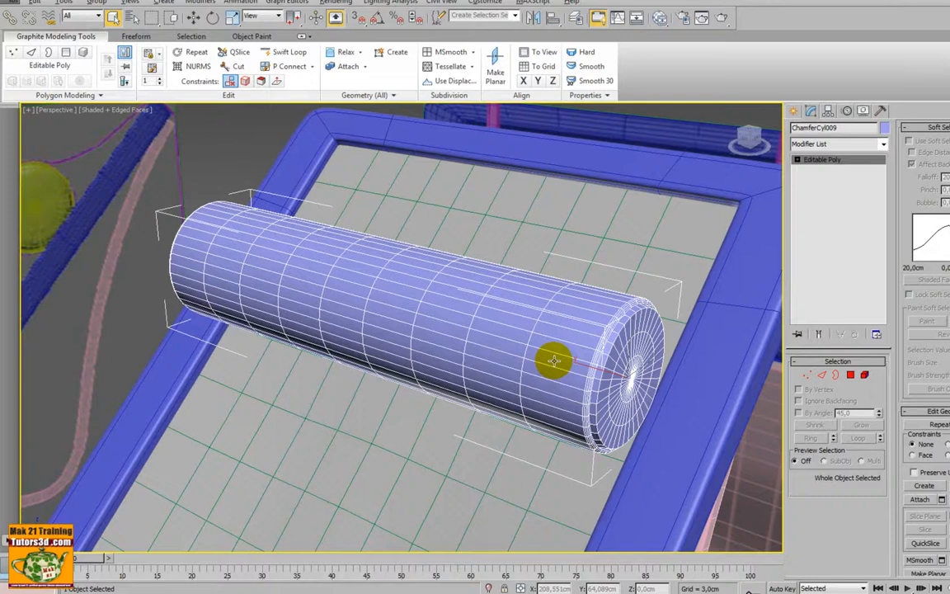
pyautogui.hotkey('alt', 'q')
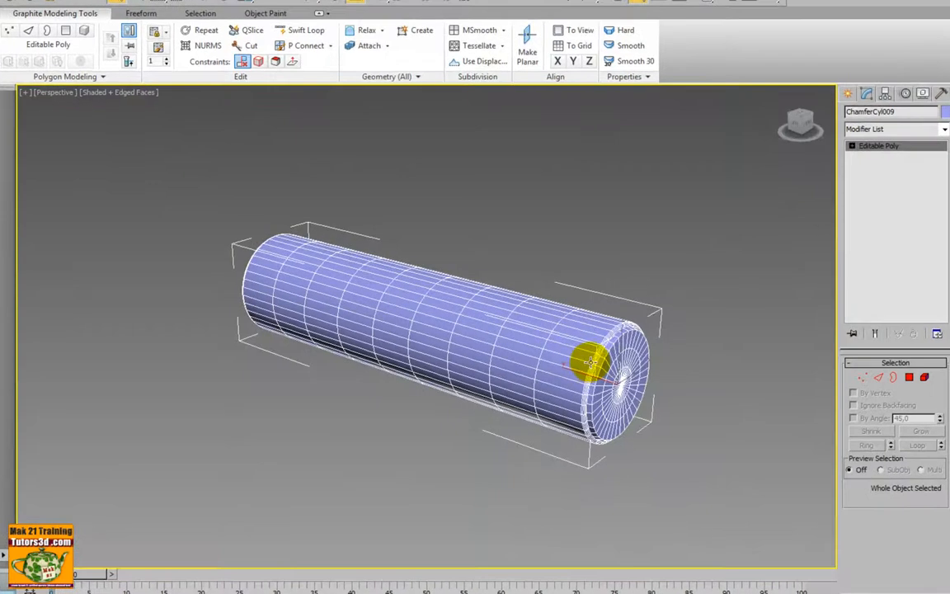
# Clone the cylinder as an independent Copy and give the copy a purple object color.
pyautogui.rightClick(483, 367)
pyautogui.click(475, 420)
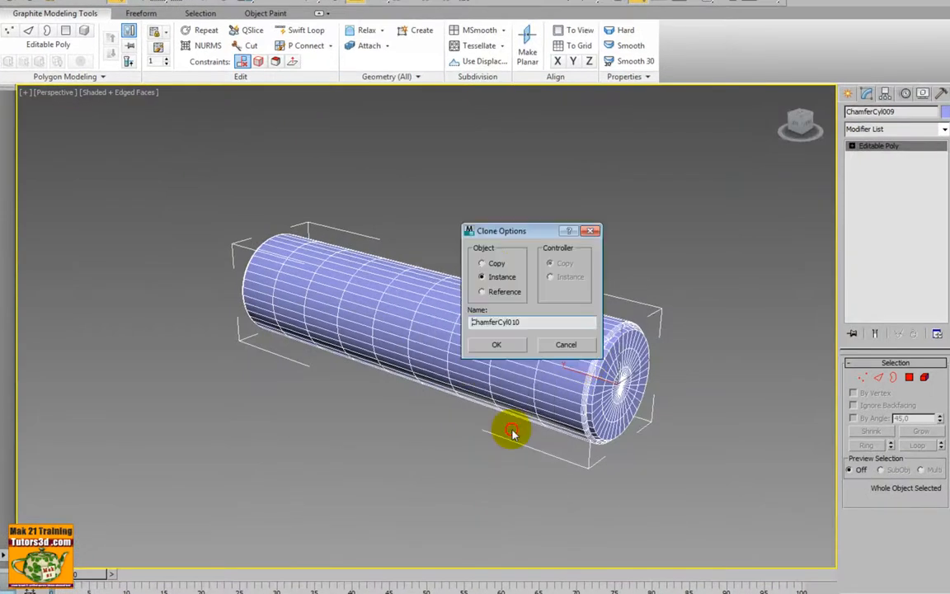
pyautogui.click(482, 263)
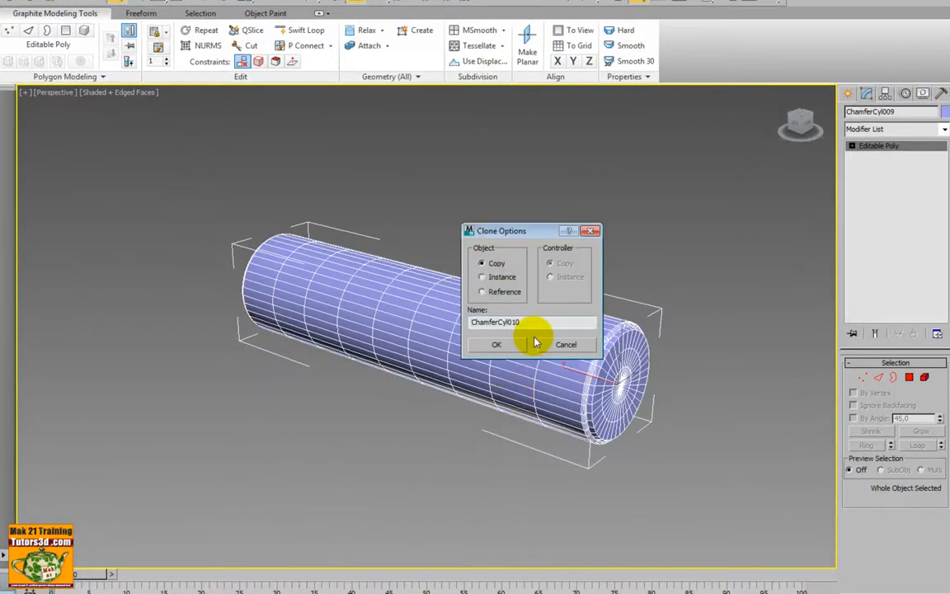
pyautogui.click(500, 344)
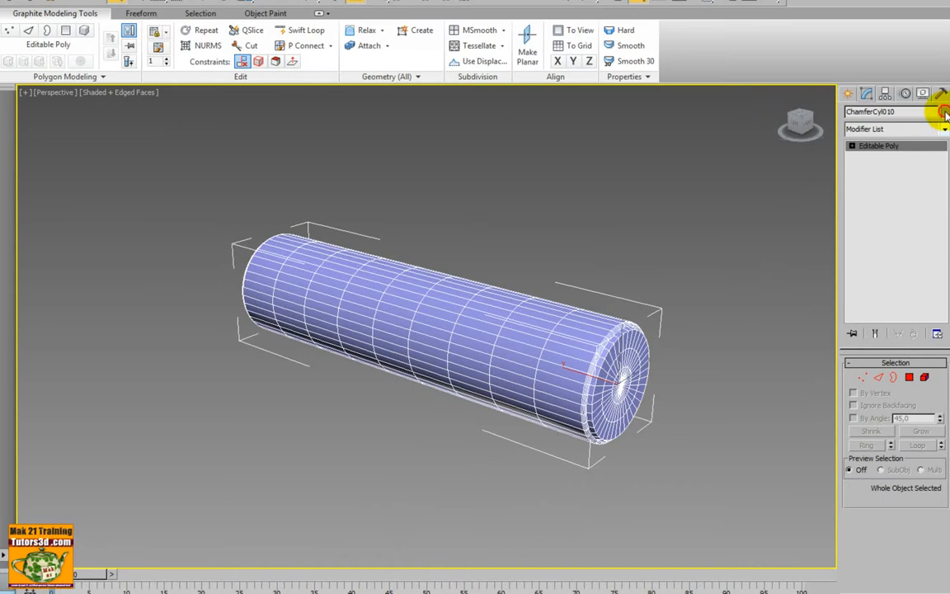
pyautogui.click(943, 113)
pyautogui.click(603, 281)
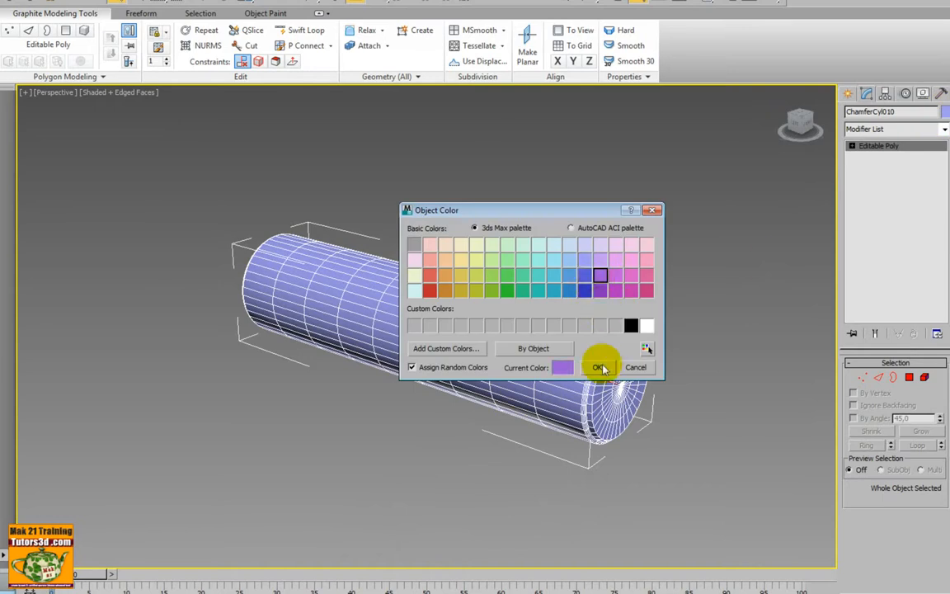
pyautogui.click(597, 367)
# Hide the original ChamferCyl009 cylinder so that only the purple copy is left in the isolated view.
pyautogui.click(573, 361)
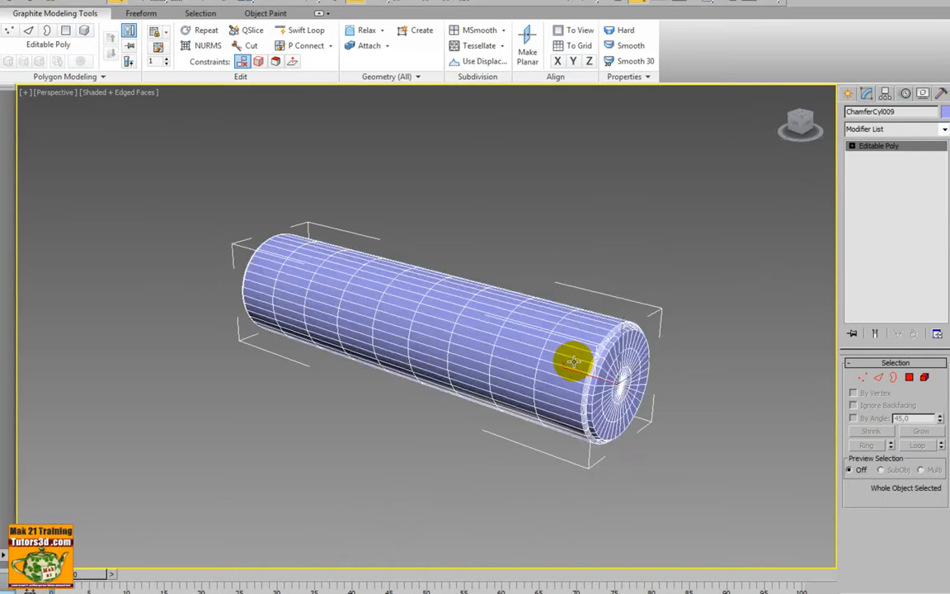
pyautogui.rightClick(574, 362)
pyautogui.click(600, 333)
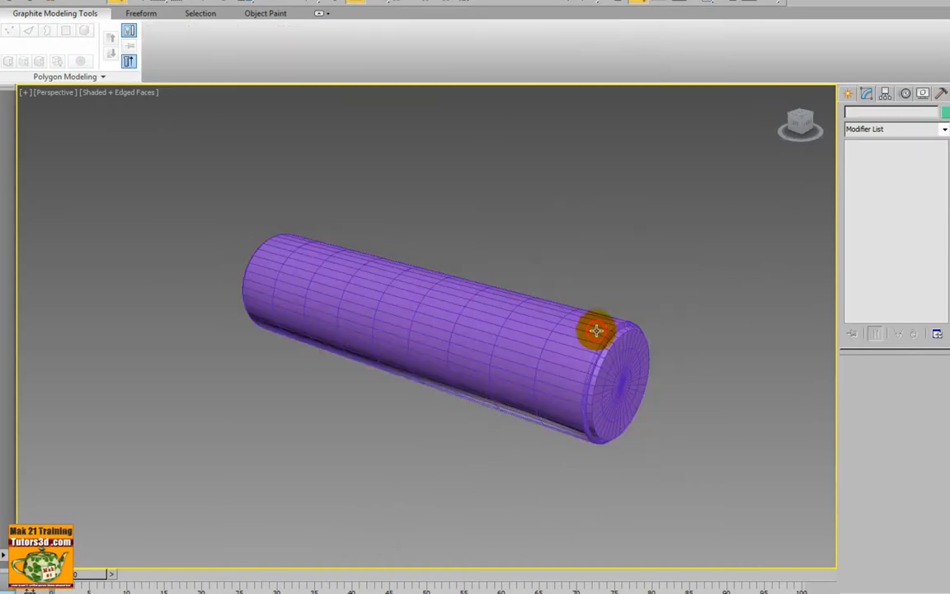
# Insert an edge loop with Swift Loop near the front end of the purple cylinder to outline a narrow band.
pyautogui.click(578, 345)
pyautogui.scroll(5, 594, 355)
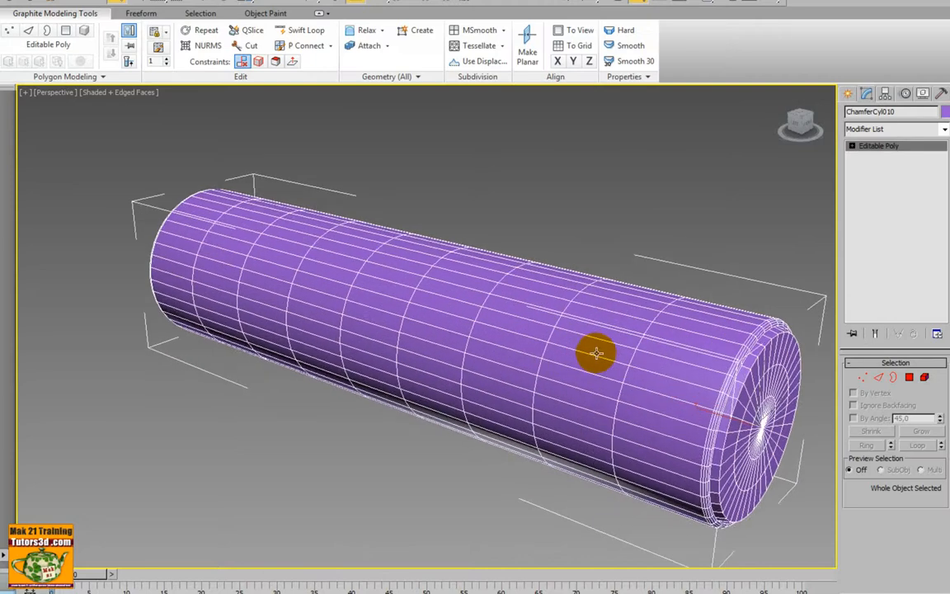
pyautogui.moveTo(592, 351); pyautogui.dragTo(547, 333, button='middle')
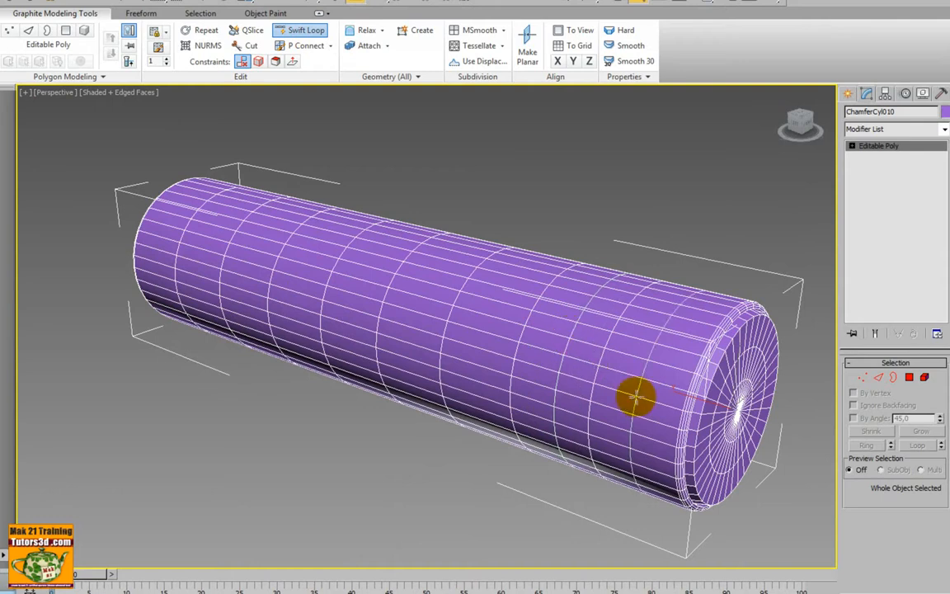
pyautogui.moveTo(617, 409)
pyautogui.keyDown('alt'); pyautogui.mouseDown(button='middle')
pyautogui.moveTo(637, 411)
pyautogui.moveTo(630, 403)
pyautogui.mouseUp(button='middle'); pyautogui.keyUp('alt')
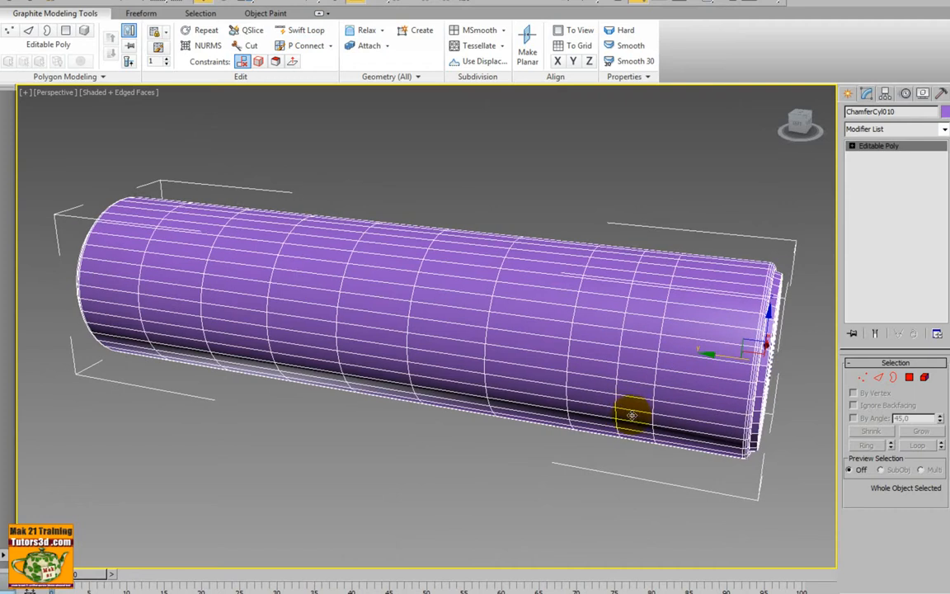
# Delete the purple cylinder's polygons on both sides of the narrow band, keeping only that ring.
pyautogui.click(66, 31)
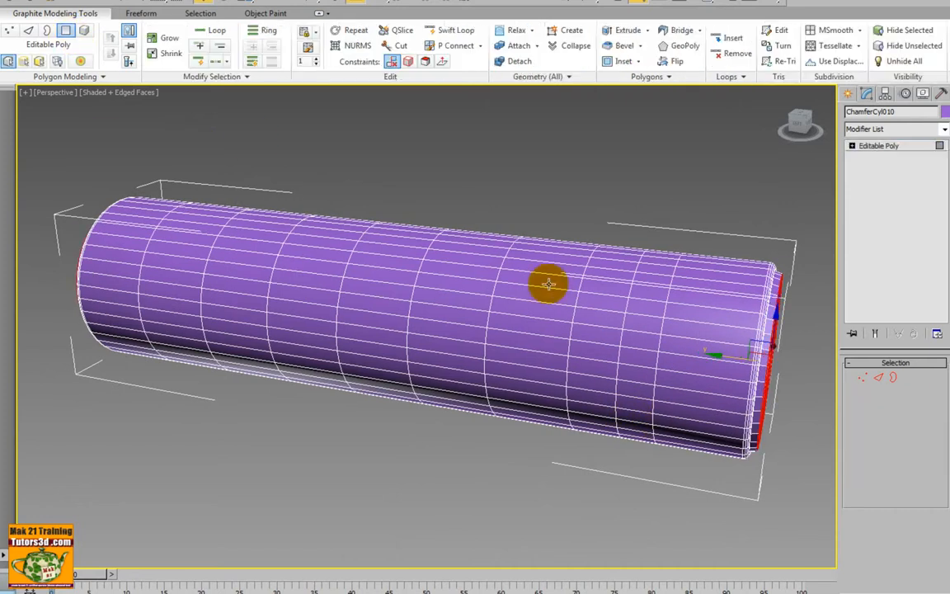
pyautogui.keyDown('alt'); pyautogui.moveTo(653, 382); pyautogui.dragTo(679, 365, button='middle'); pyautogui.keyUp('alt')
pyautogui.moveTo(777, 415); pyautogui.dragTo(778, 419)
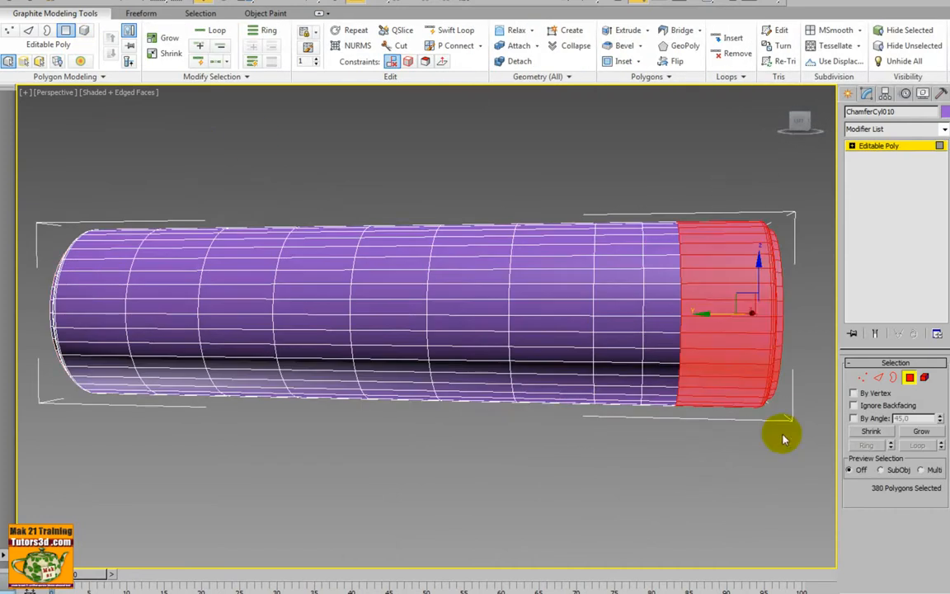
pyautogui.press('Delete')
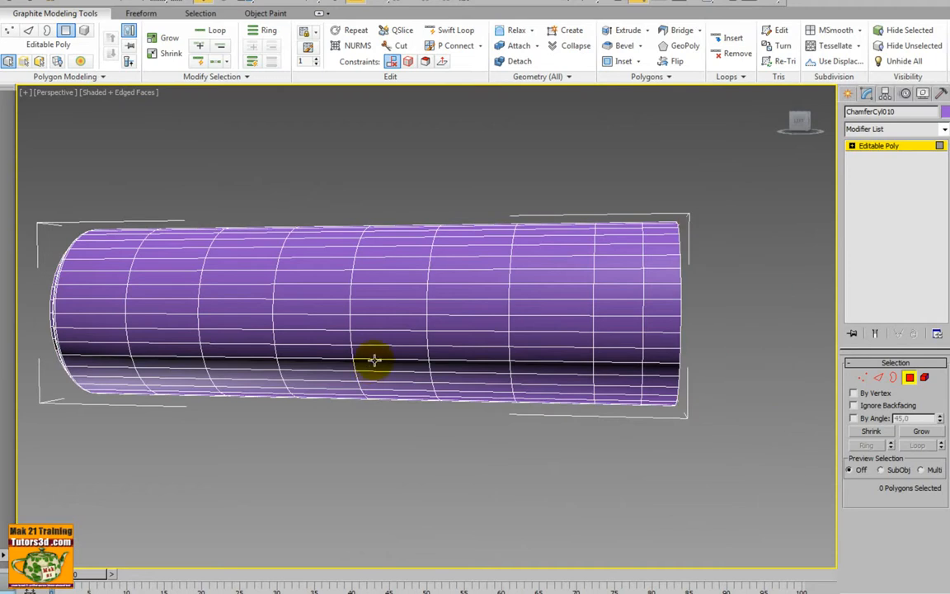
pyautogui.moveTo(26, 175); pyautogui.dragTo(612, 464)
pyautogui.press('Delete')
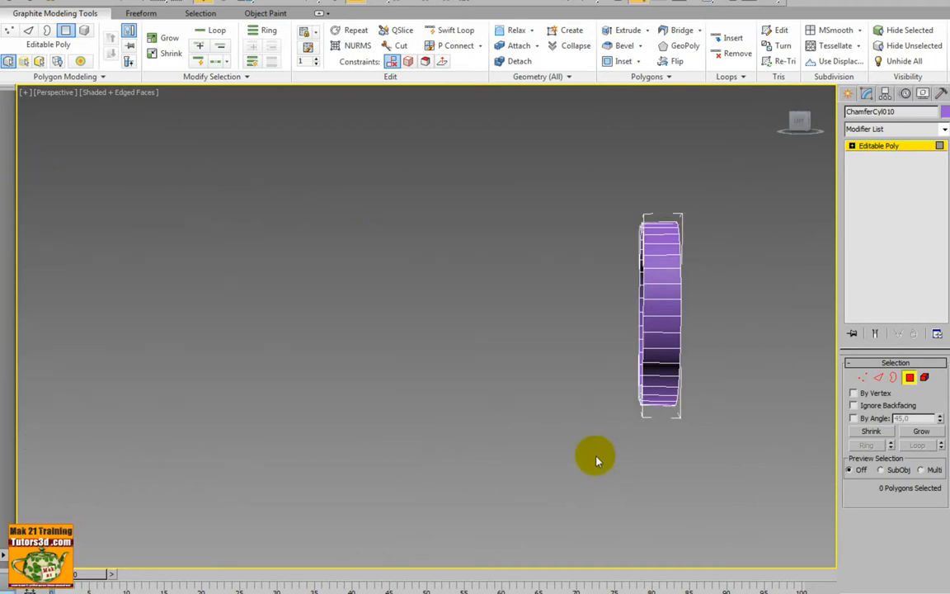
# Leave polygon editing and isolation, and unhide the ChamferCyl009 cylinder by name.
pyautogui.keyDown('alt'); pyautogui.moveTo(591, 457); pyautogui.dragTo(479, 448, button='middle'); pyautogui.keyUp('alt')
pyautogui.click(852, 146)
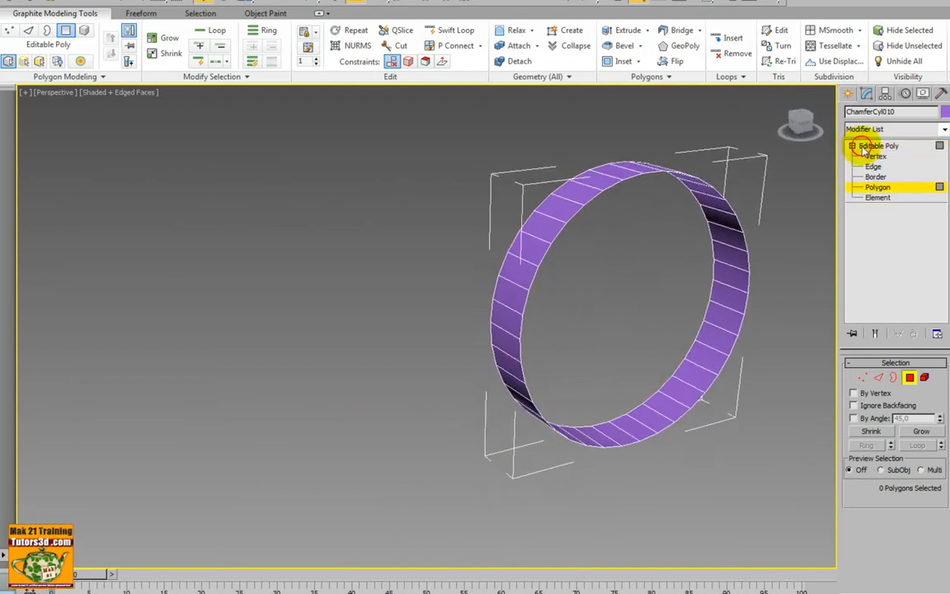
pyautogui.click(860, 149)
pyautogui.click(522, 593)
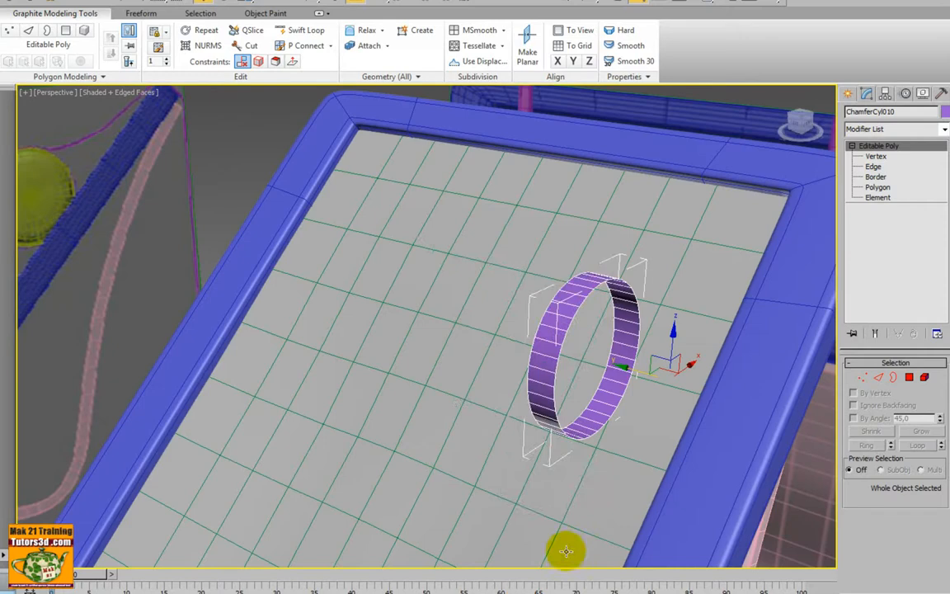
pyautogui.rightClick(504, 381)
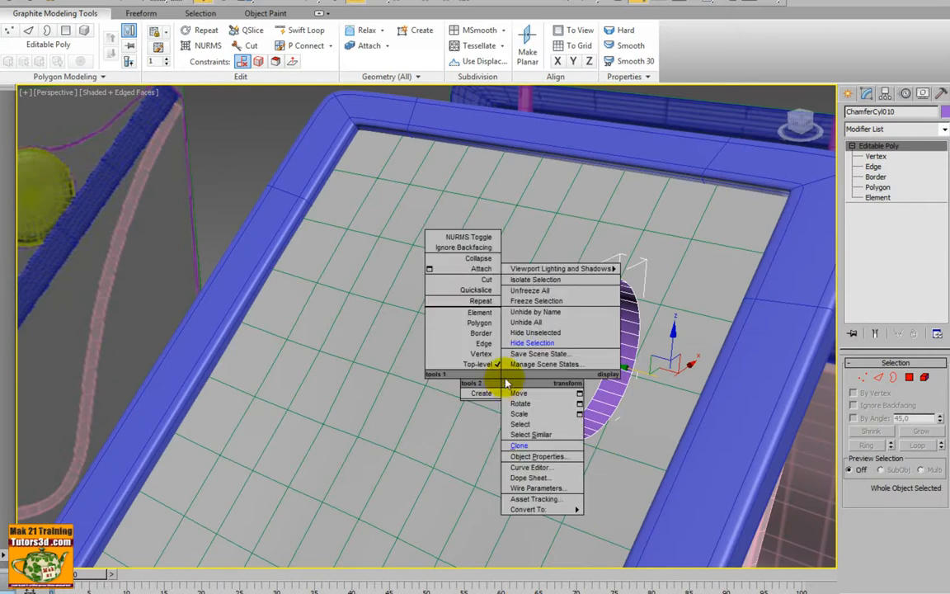
pyautogui.click(551, 311)
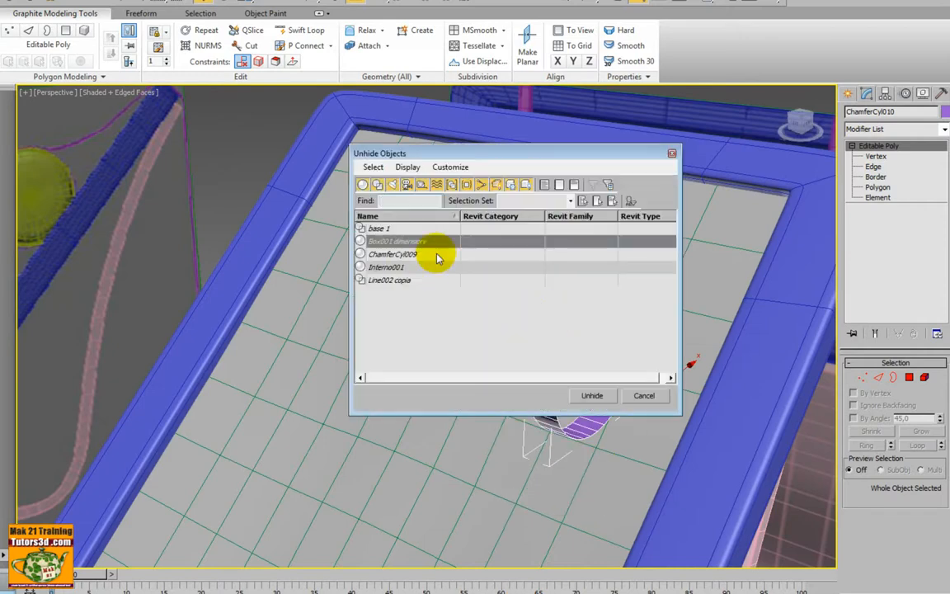
pyautogui.click(407, 257)
pyautogui.click(575, 396)
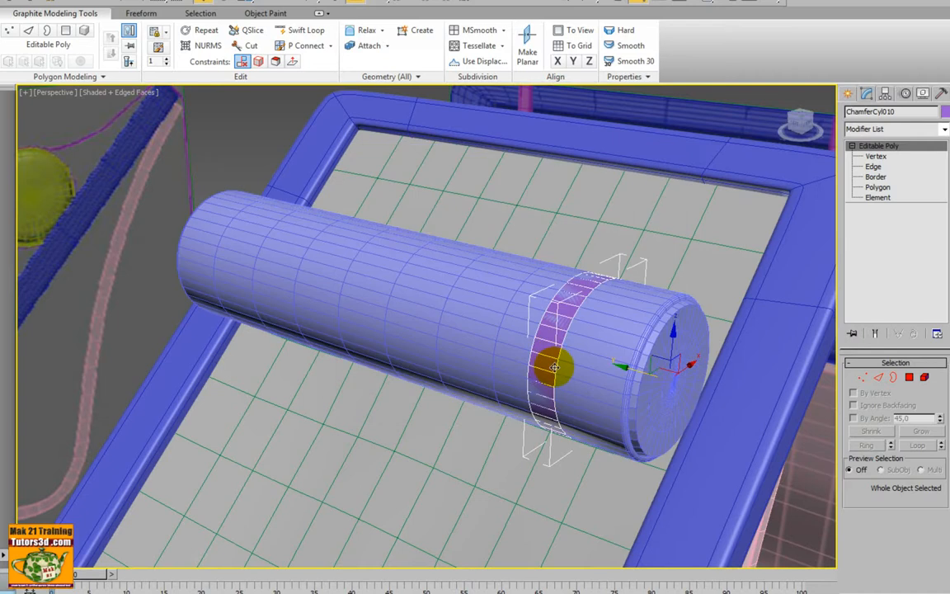
# Select all the ring's polygons and set up an Extrude on them using Local Normal.
pyautogui.keyDown('alt'); pyautogui.moveTo(557, 352); pyautogui.dragTo(536, 352, button='middle'); pyautogui.keyUp('alt')
pyautogui.scroll(3, 536, 352)
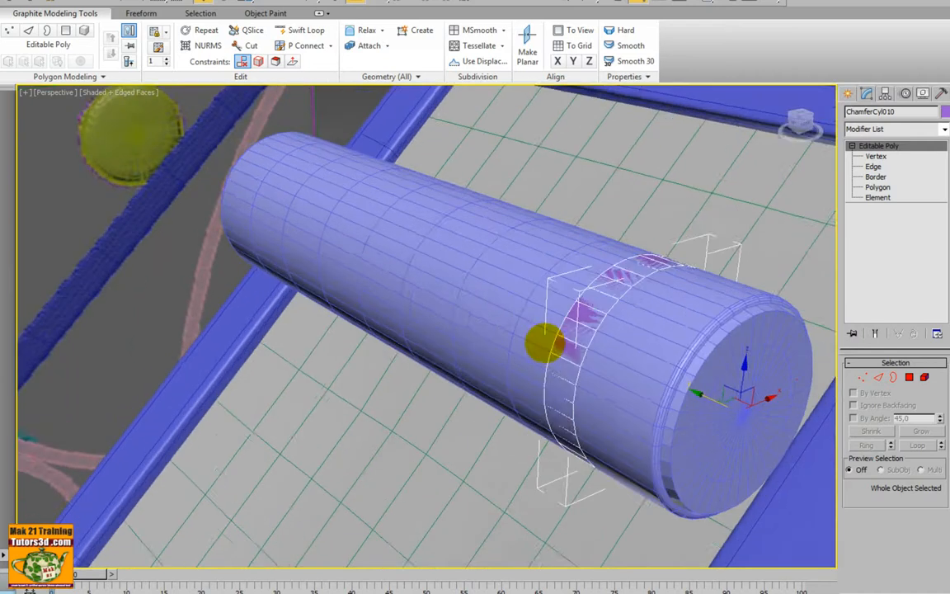
pyautogui.click(908, 377)
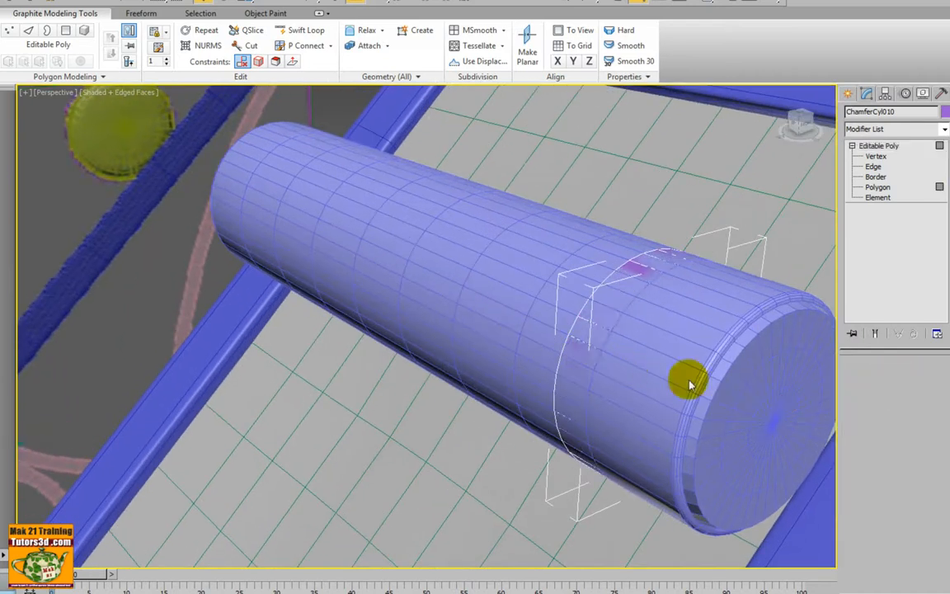
pyautogui.keyDown('shift'); pyautogui.click(658, 344); pyautogui.keyUp('shift')
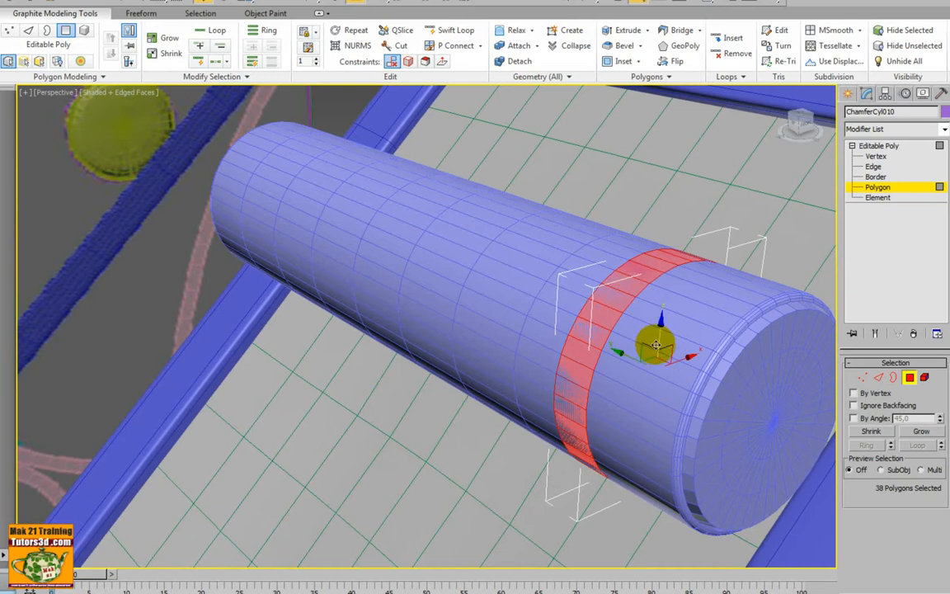
pyautogui.click(640, 45)
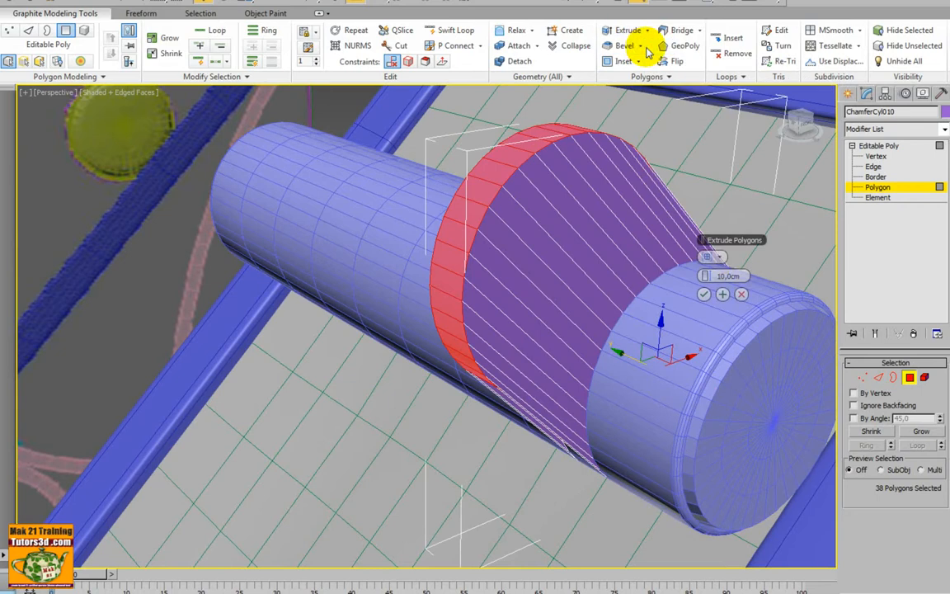
pyautogui.moveTo(706, 256)
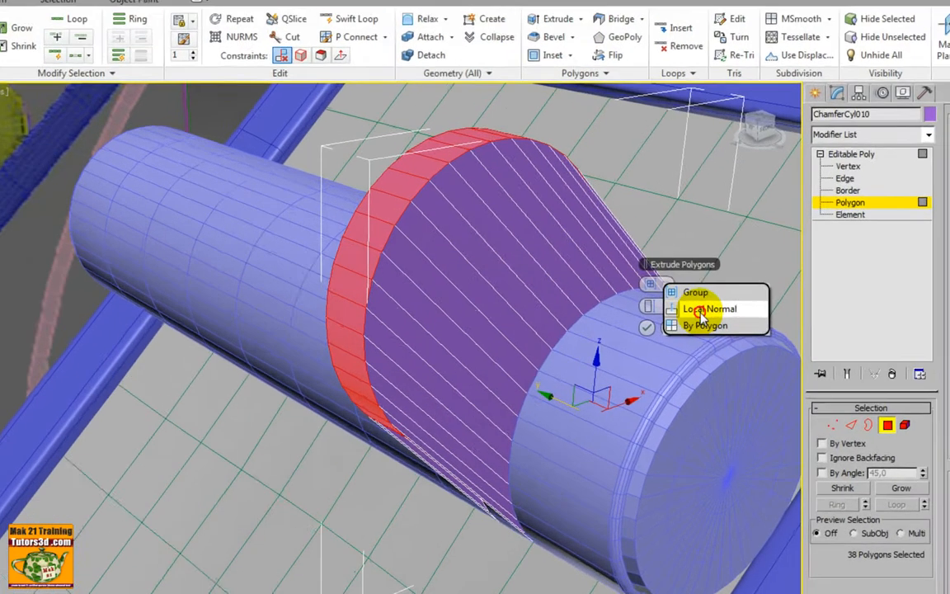
pyautogui.click(701, 312)
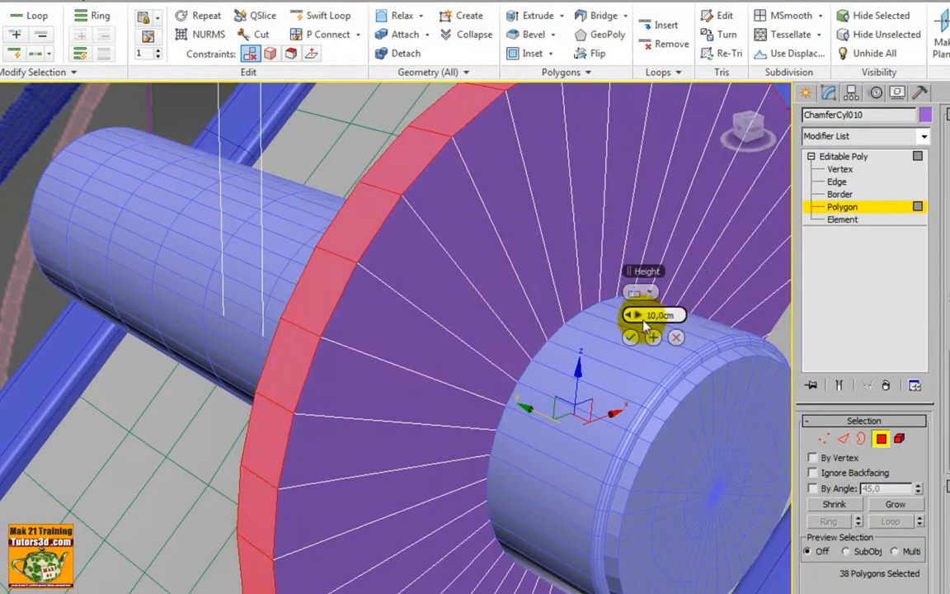
# Set the ring's extrusion height to 0,2 cm.
pyautogui.rightClick(640, 316)
pyautogui.keyDown('alt'); pyautogui.moveTo(606, 322); pyautogui.dragTo(291, 290, button='middle'); pyautogui.keyUp('alt')
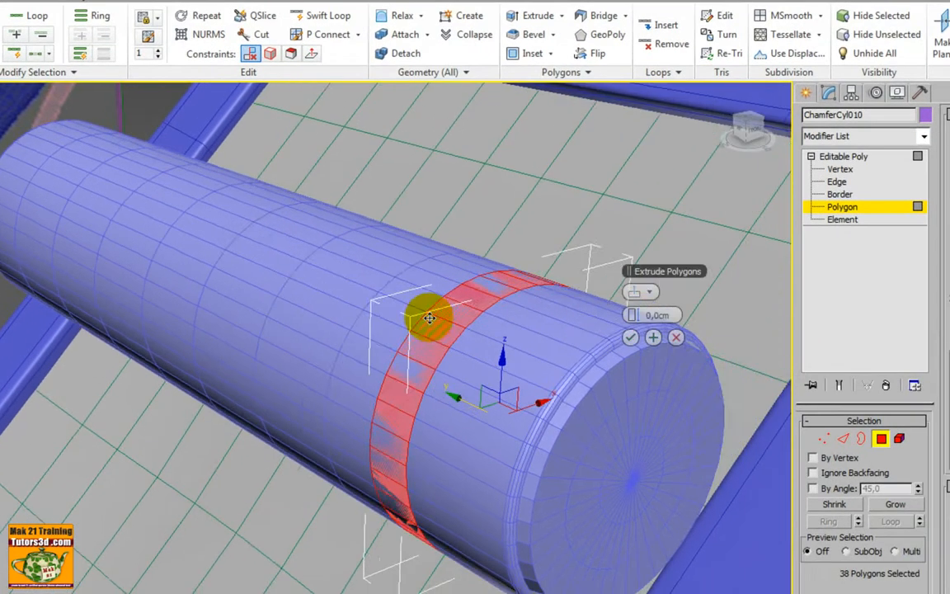
pyautogui.scroll(5, 424, 305)
pyautogui.scroll(-2, 145, 243)
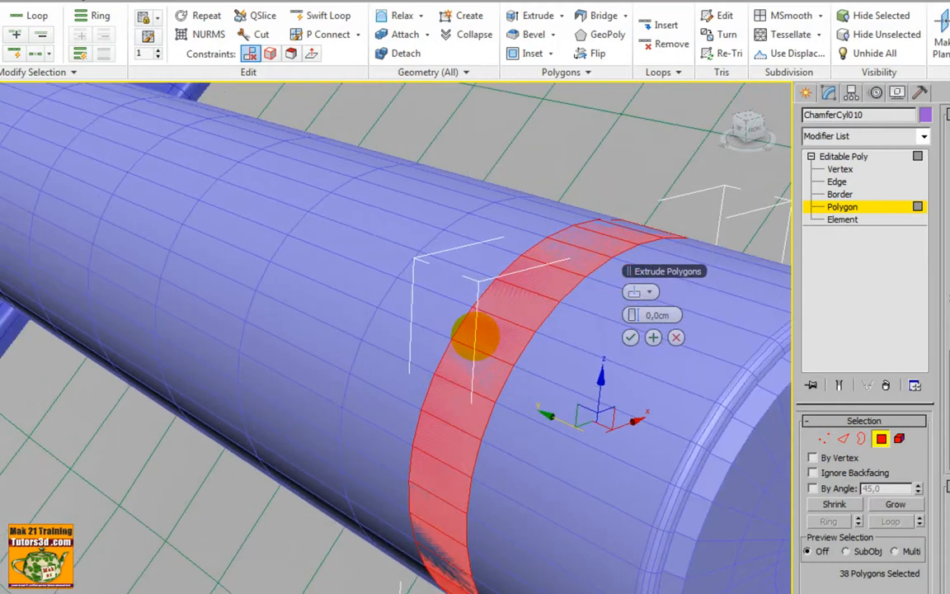
pyautogui.moveTo(643, 320); pyautogui.dragTo(674, 318)
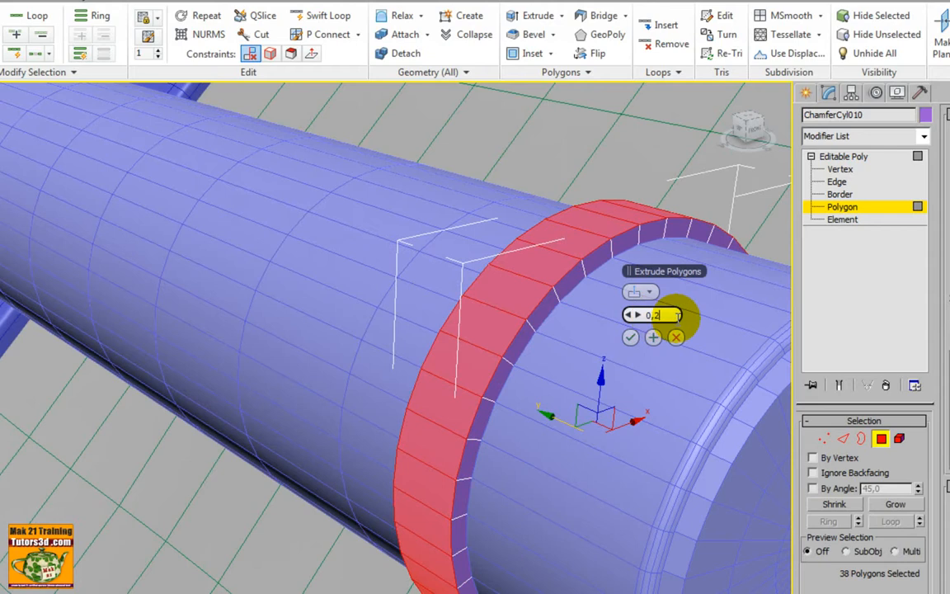
pyautogui.press('Return')
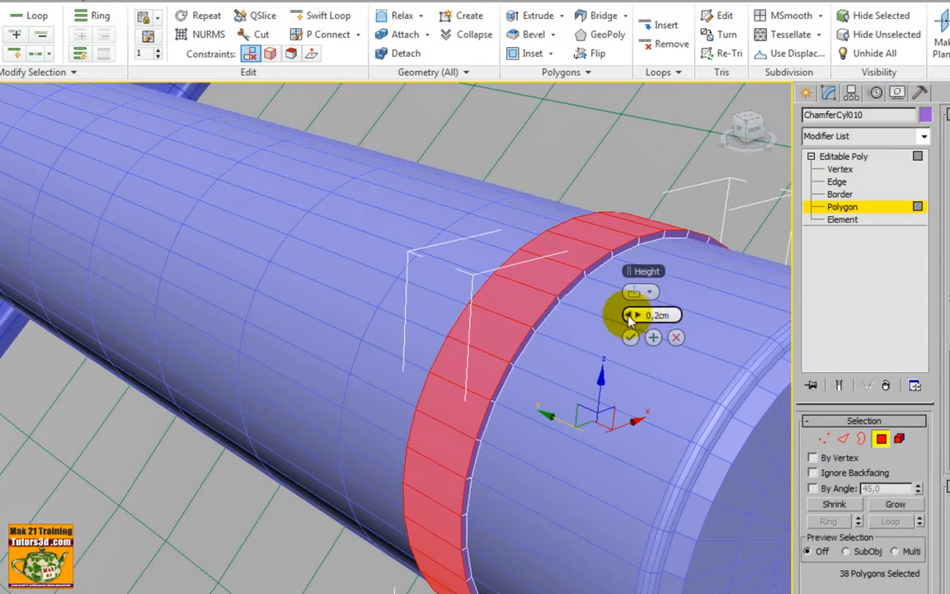
# Extrude the ring's selected polygons outward in three successive layers of 0,1 cm each.
pyautogui.keyDown('alt'); pyautogui.moveTo(539, 323); pyautogui.dragTo(669, 335, button='middle'); pyautogui.keyUp('alt')
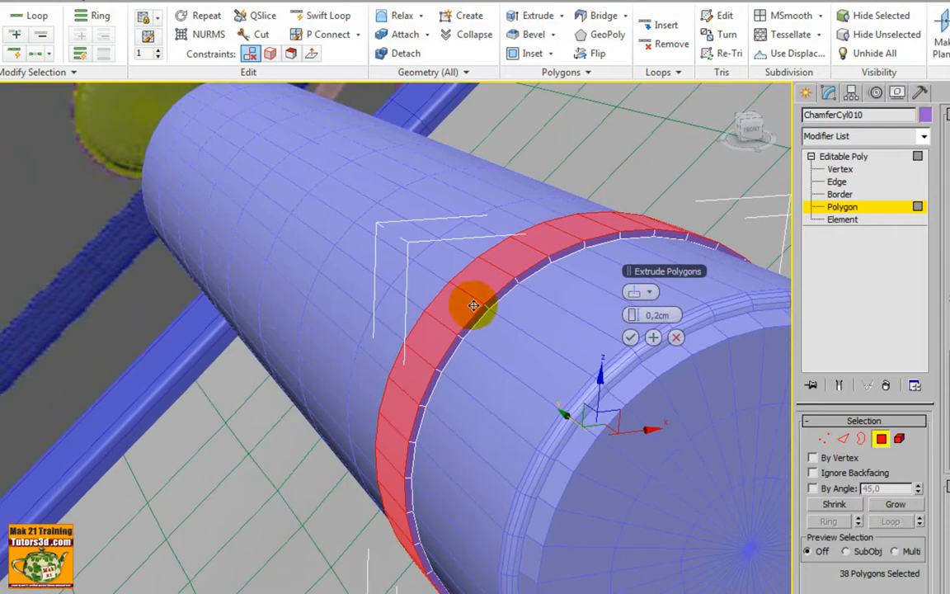
pyautogui.scroll(3, 520, 323)
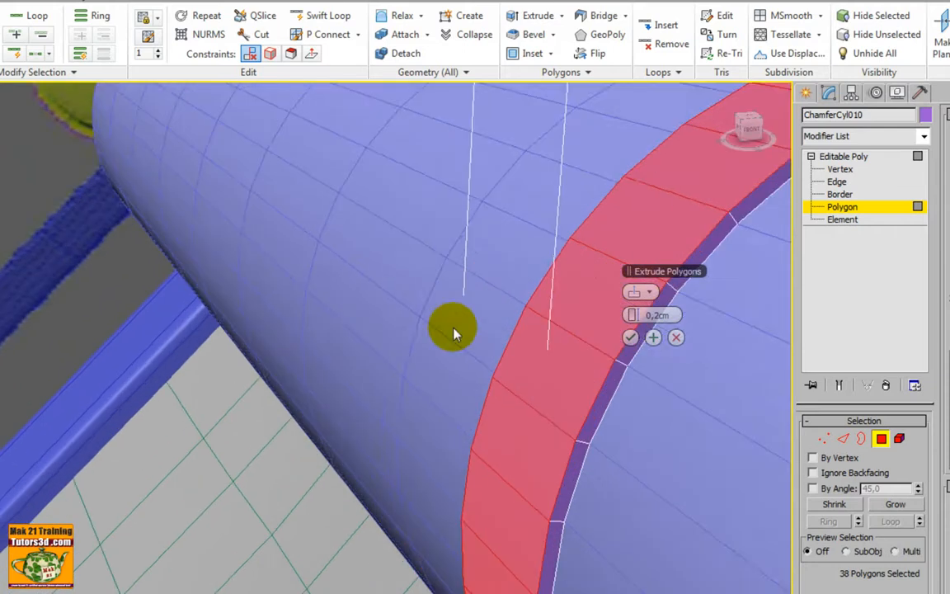
pyautogui.scroll(-2, 632, 354)
pyautogui.keyDown('alt'); pyautogui.moveTo(631, 354); pyautogui.dragTo(654, 335, button='middle'); pyautogui.keyUp('alt')
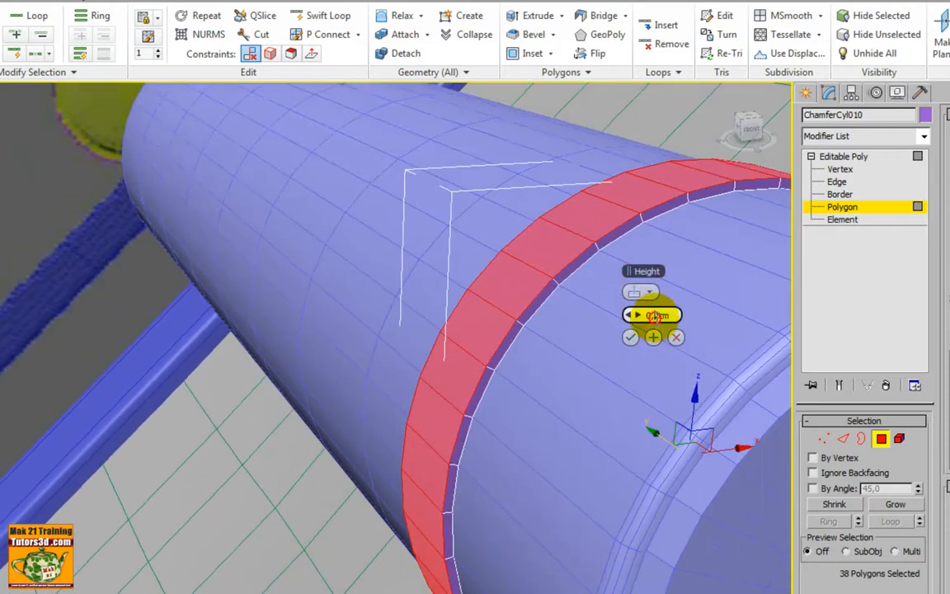
pyautogui.moveTo(658, 316); pyautogui.dragTo(658, 316)
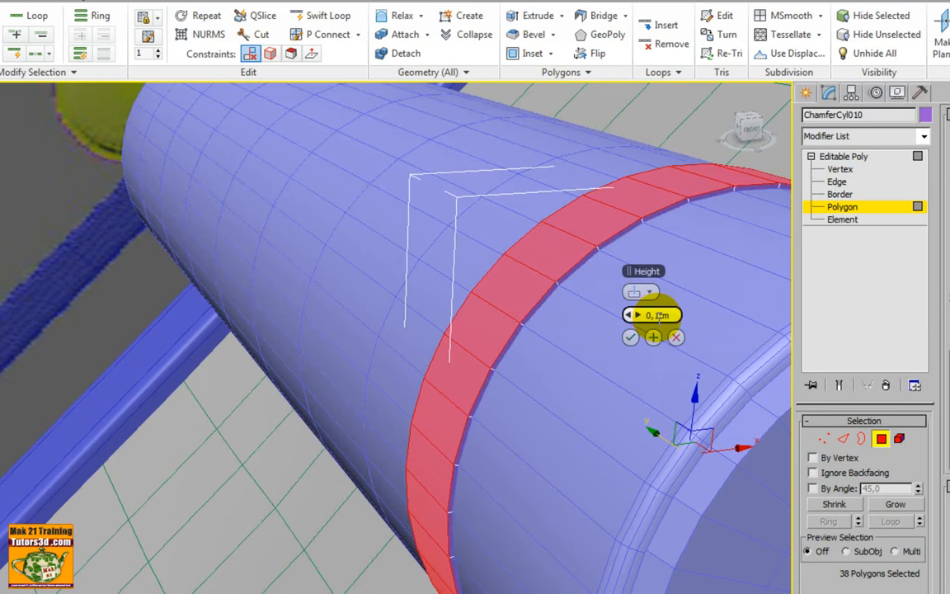
pyautogui.click(653, 337)
pyautogui.click(651, 336)
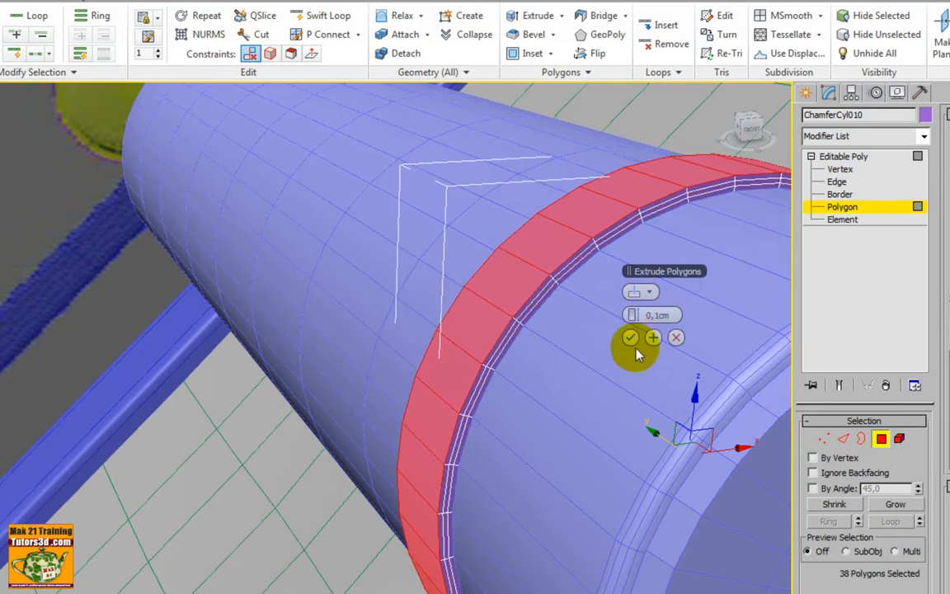
pyautogui.click(630, 338)
# Select the polygons of one segment near the ring's top and delete them to cut the ring open.
pyautogui.keyDown('alt'); pyautogui.moveTo(636, 333); pyautogui.dragTo(438, 355, button='middle'); pyautogui.keyUp('alt')
pyautogui.keyDown('alt'); pyautogui.moveTo(486, 313); pyautogui.dragTo(429, 328, button='middle'); pyautogui.keyUp('alt')
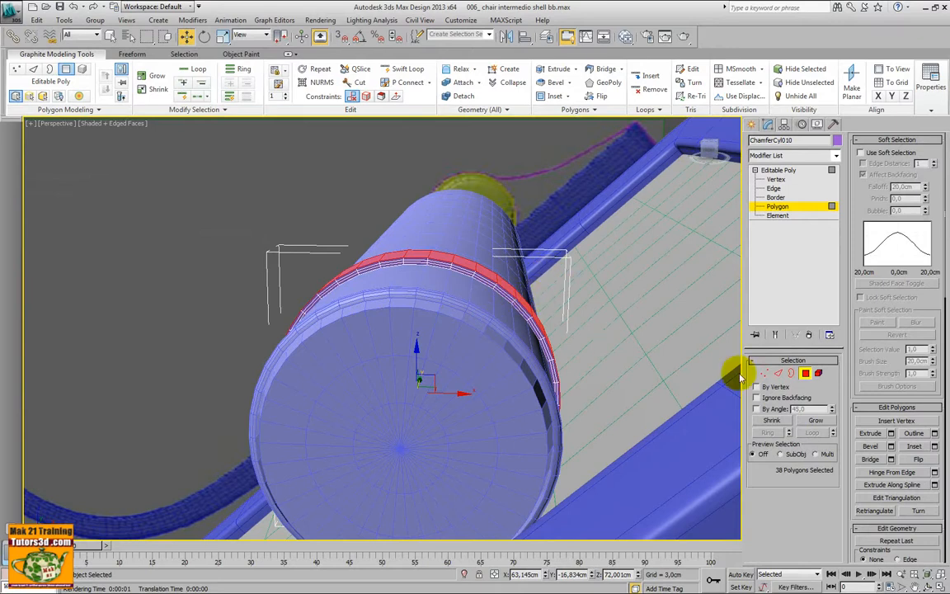
pyautogui.click(500, 308)
pyautogui.keyDown('alt'); pyautogui.moveTo(503, 303); pyautogui.dragTo(545, 276, button='middle'); pyautogui.keyUp('alt')
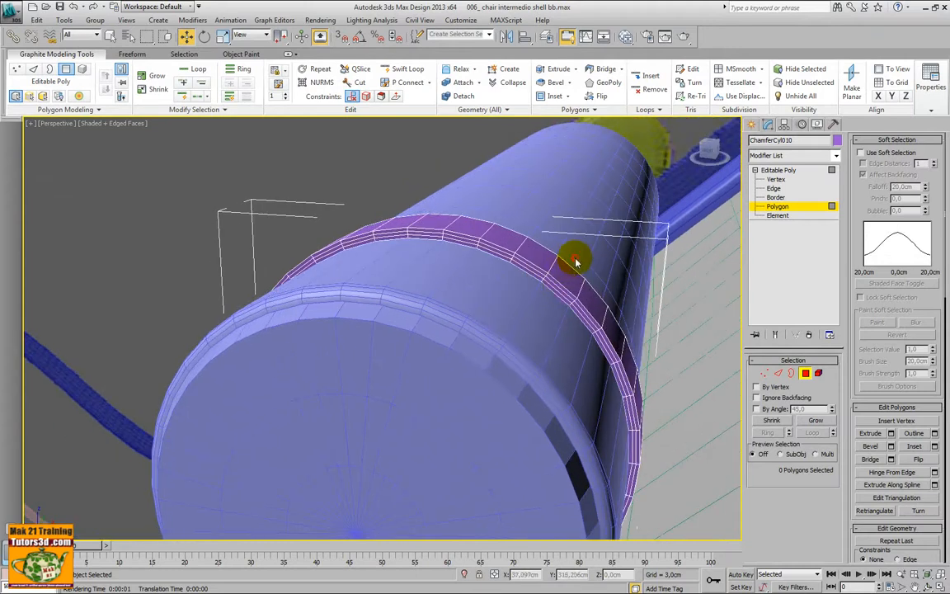
pyautogui.moveTo(568, 285); pyautogui.dragTo(556, 296)
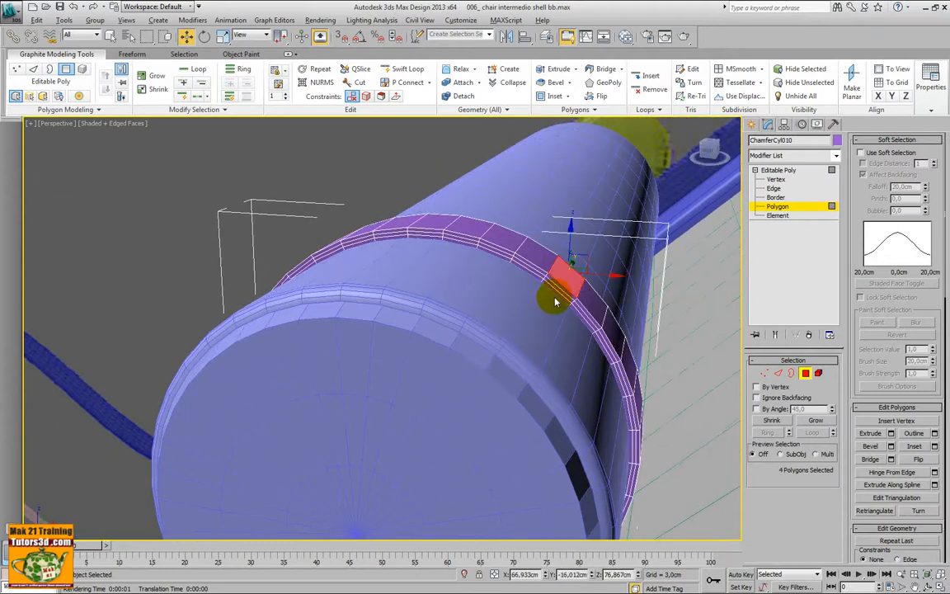
pyautogui.keyDown('alt'); pyautogui.moveTo(557, 302); pyautogui.dragTo(565, 299, button='middle'); pyautogui.keyUp('alt')
pyautogui.keyDown('alt'); pyautogui.moveTo(381, 193); pyautogui.dragTo(577, 258, button='middle'); pyautogui.keyUp('alt')
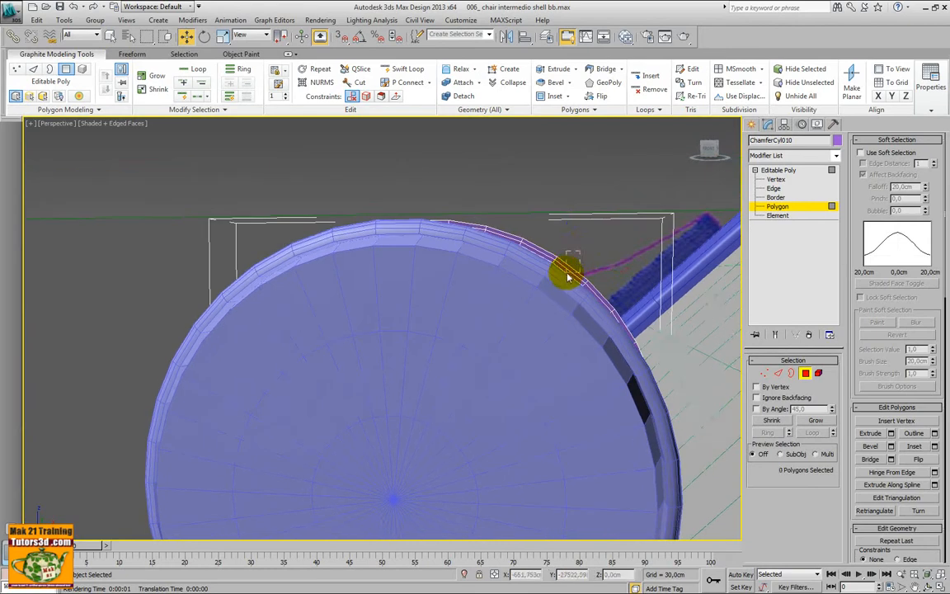
pyautogui.keyDown('alt'); pyautogui.moveTo(569, 273); pyautogui.dragTo(512, 333, button='middle'); pyautogui.keyUp('alt')
pyautogui.press('Delete')
# Isolate the ring and undo the deletion of its segment.
pyautogui.hotkey('alt', 'q')
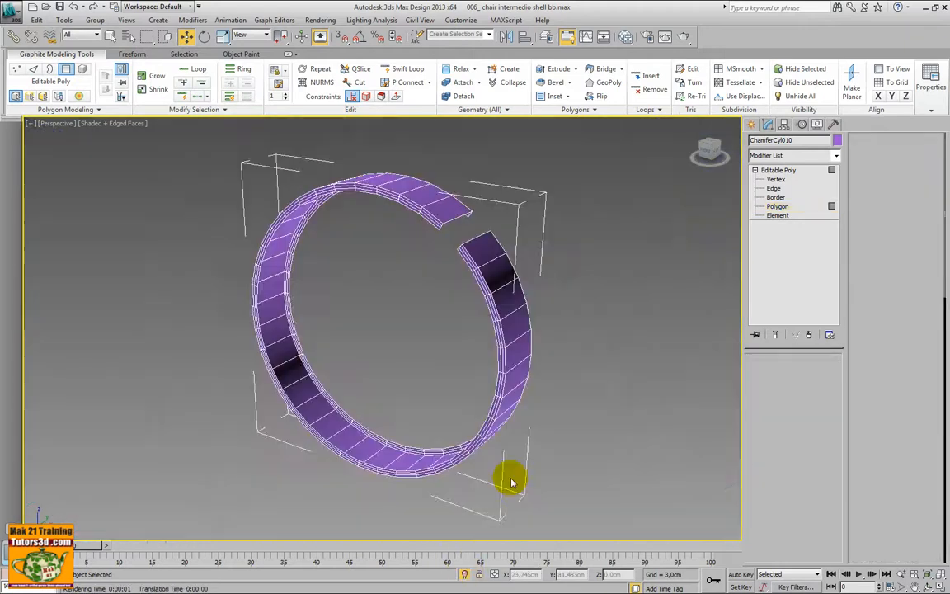
pyautogui.moveTo(484, 367); pyautogui.dragTo(528, 271, button='middle')
pyautogui.scroll(5, 473, 417)
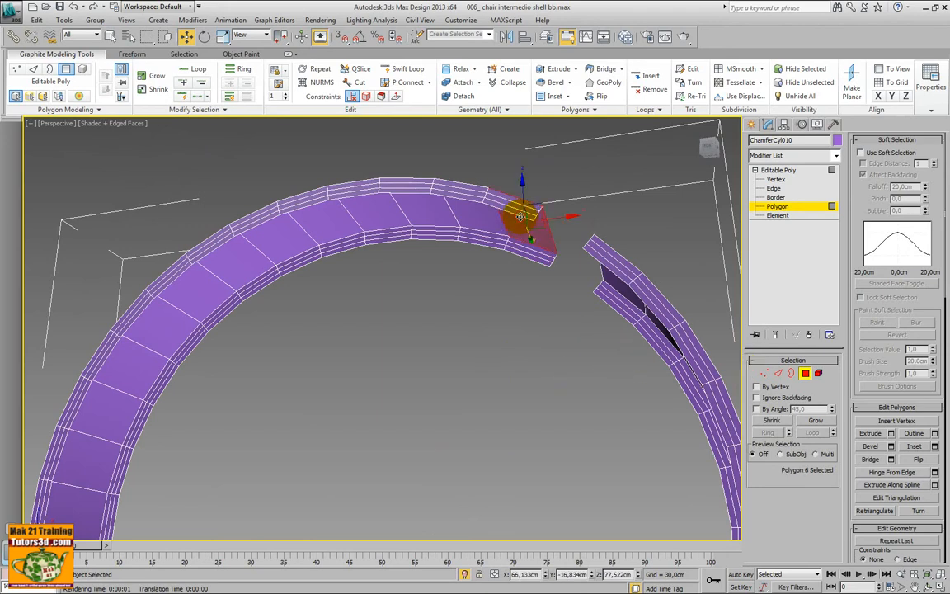
pyautogui.click(578, 356)
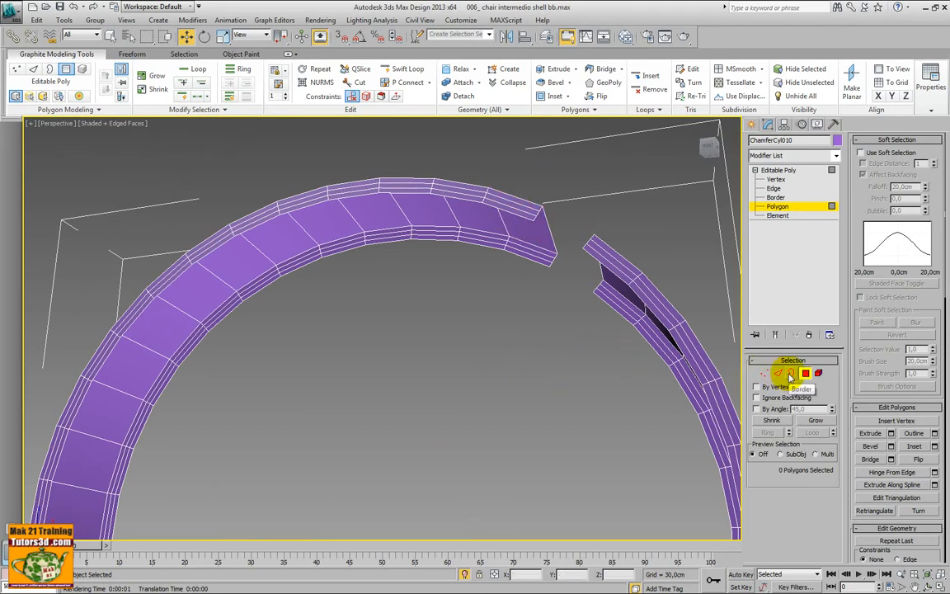
pyautogui.click(76, 7)
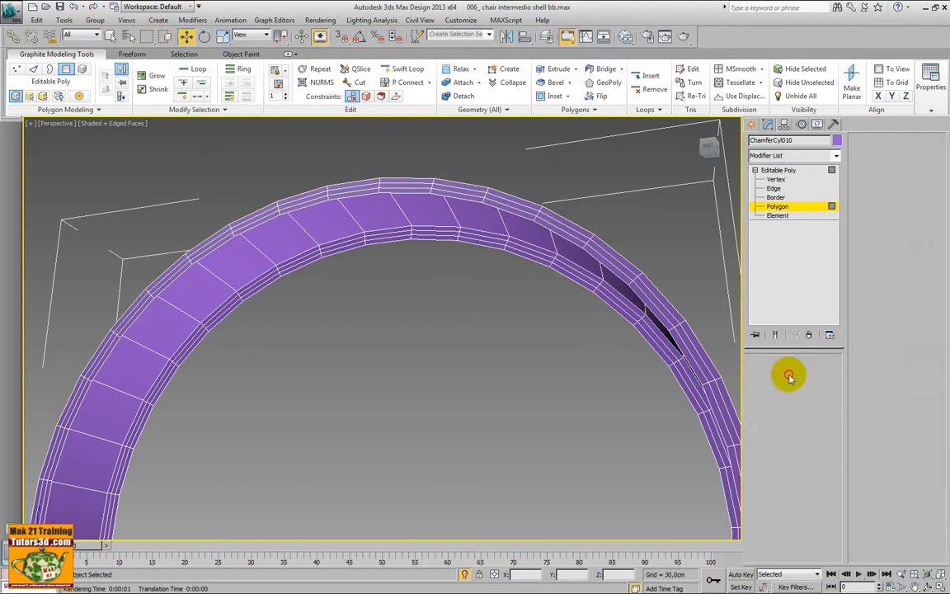
# Select the ring's two open inner borders and bridge them to close its inner side.
pyautogui.click(792, 374)
pyautogui.click(521, 217)
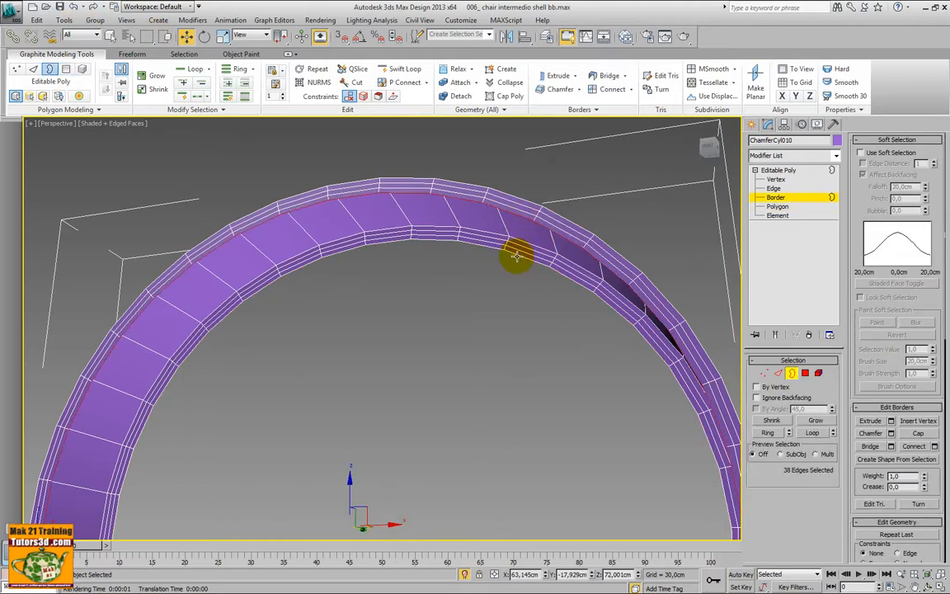
pyautogui.keyDown('ctrl'); pyautogui.click(580, 289); pyautogui.keyUp('ctrl')
pyautogui.click(892, 446)
pyautogui.keyDown('alt'); pyautogui.moveTo(431, 361); pyautogui.dragTo(636, 353, button='middle'); pyautogui.keyUp('alt')
pyautogui.click(626, 333)
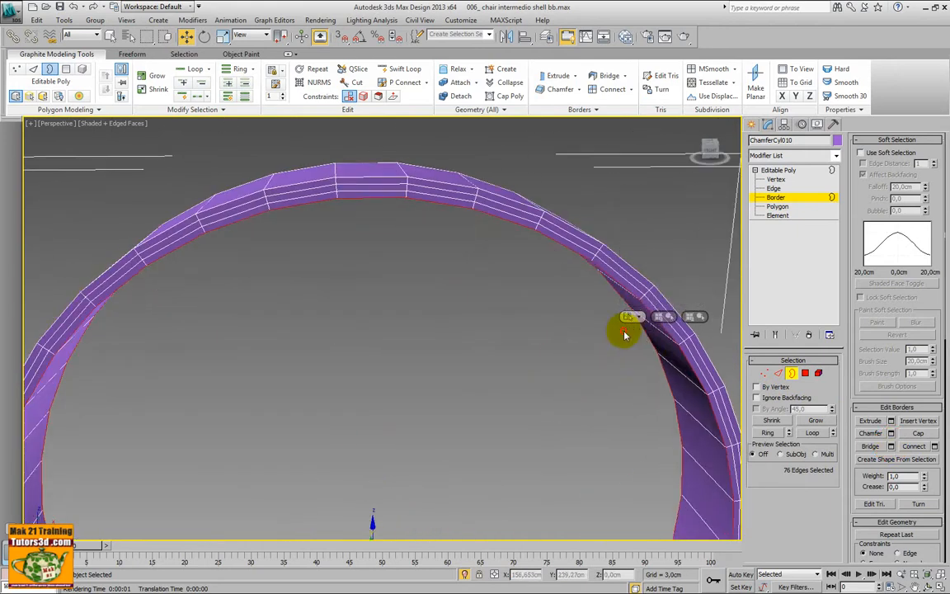
pyautogui.keyDown('alt'); pyautogui.moveTo(572, 323); pyautogui.dragTo(630, 348, button='middle'); pyautogui.keyUp('alt')
# Delete all outer, side and inner polygons of one segment near the ring's top, cutting the ring open.
pyautogui.keyDown('ctrl'); pyautogui.click(806, 373); pyautogui.keyUp('ctrl')
pyautogui.keyDown('alt'); pyautogui.moveTo(719, 363); pyautogui.dragTo(567, 309, button='middle'); pyautogui.keyUp('alt')
pyautogui.keyDown('alt'); pyautogui.moveTo(566, 204); pyautogui.dragTo(547, 186, button='middle'); pyautogui.keyUp('alt')
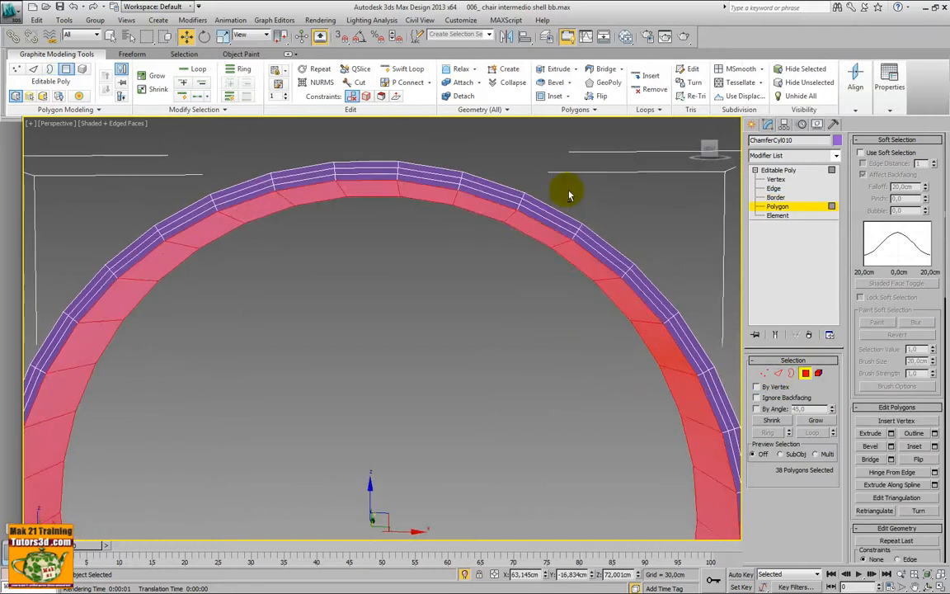
pyautogui.hotkey('ctrl', 'd')
pyautogui.moveTo(544, 224); pyautogui.dragTo(547, 230)
pyautogui.keyDown('ctrl'); pyautogui.click(537, 230); pyautogui.keyUp('ctrl')
pyautogui.keyDown('alt'); pyautogui.moveTo(524, 250); pyautogui.dragTo(342, 254, button='middle'); pyautogui.keyUp('alt')
pyautogui.keyDown('ctrl'); pyautogui.click(586, 208); pyautogui.keyUp('ctrl')
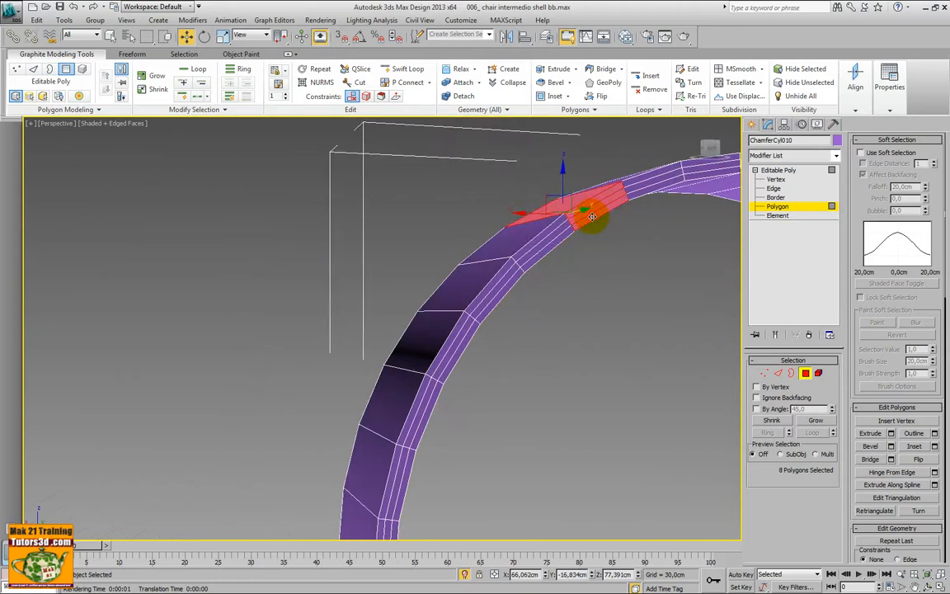
pyautogui.press('Delete')
pyautogui.keyDown('alt'); pyautogui.moveTo(591, 216); pyautogui.dragTo(417, 230, button='middle'); pyautogui.keyUp('alt')
# Select the open border at the upper cut end and extend it along X as a new straight segment.
pyautogui.click(791, 373)
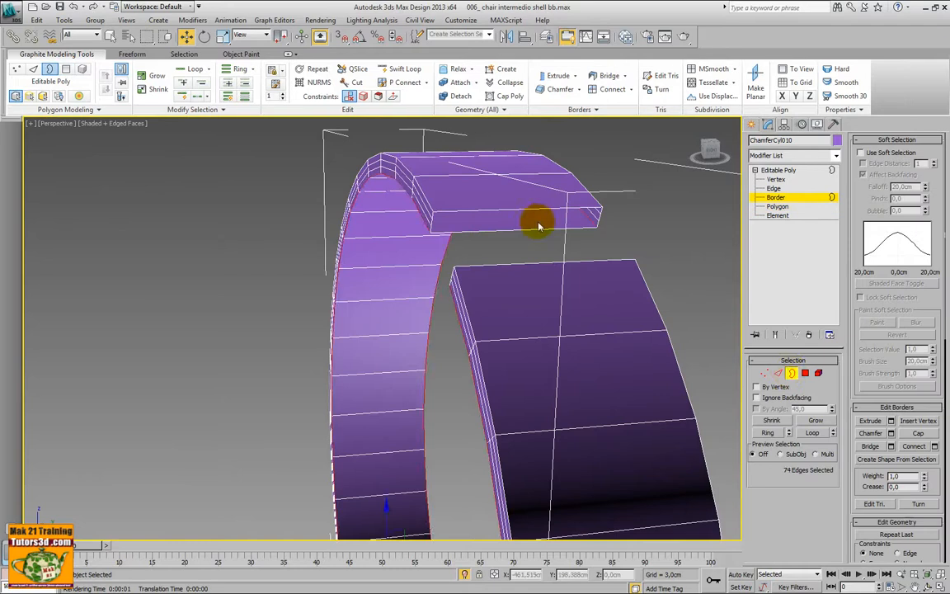
pyautogui.click(532, 213)
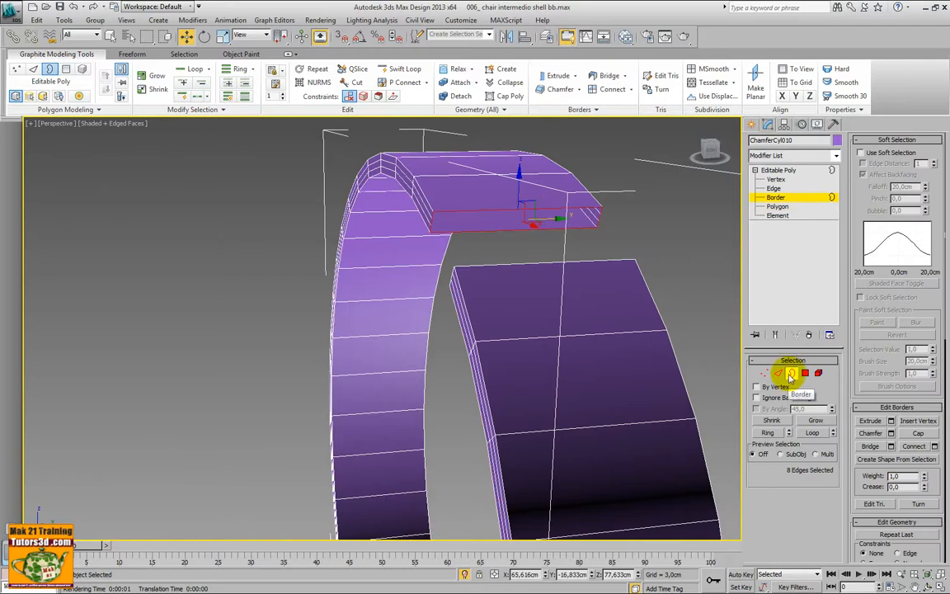
pyautogui.keyDown('alt'); pyautogui.moveTo(660, 365); pyautogui.dragTo(528, 353, button='middle'); pyautogui.keyUp('alt')
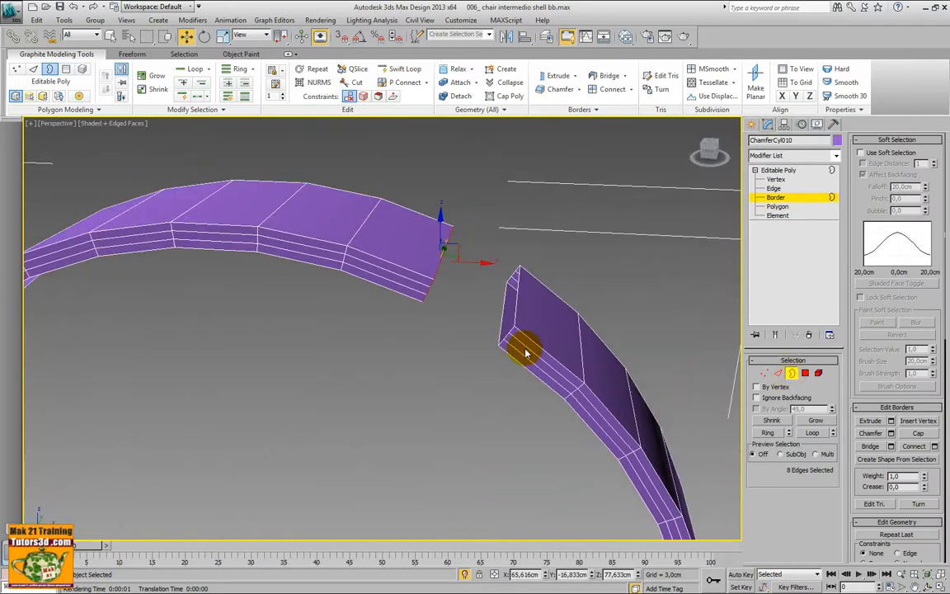
pyautogui.keyDown('shift'); pyautogui.moveTo(493, 263); pyautogui.dragTo(654, 270); pyautogui.keyUp('shift')
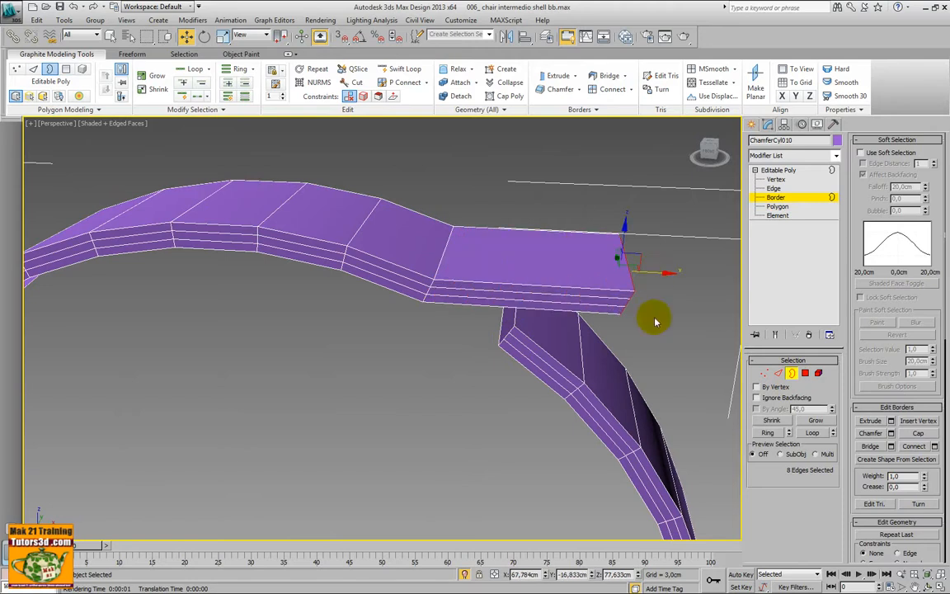
pyautogui.keyDown('alt'); pyautogui.moveTo(662, 334); pyautogui.dragTo(553, 293, button='middle'); pyautogui.keyUp('alt')
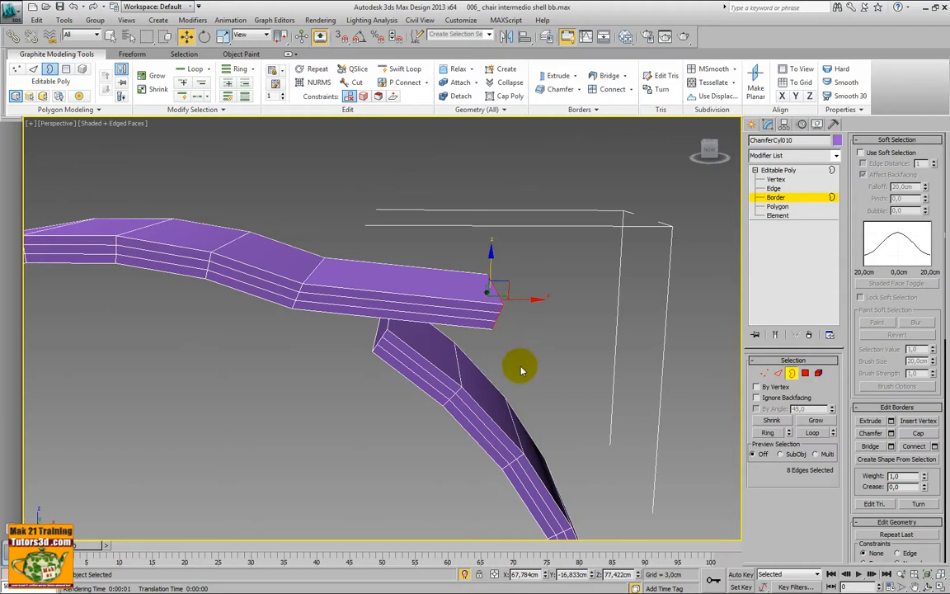
# End the isolation and frame the strip's open end in the Front view.
pyautogui.click(465, 575)
pyautogui.hotkey('alt', 'w')
pyautogui.hotkey('alt', 'w')
pyautogui.scroll(6, 498, 330)
pyautogui.moveTo(381, 350); pyautogui.dragTo(386, 358, button='middle')
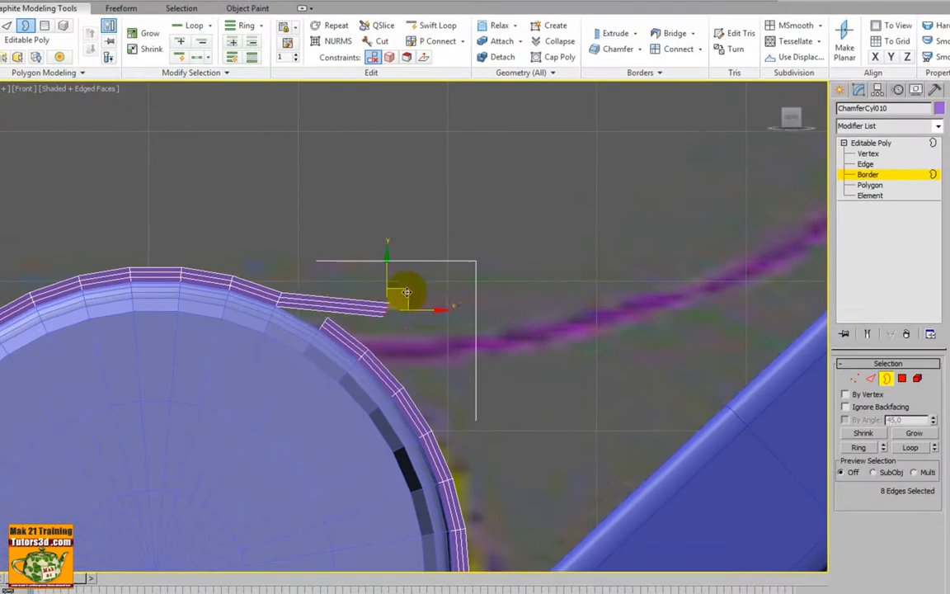
# Extend the strip's end border along the purple reference line up past the blue beam's top corner.
pyautogui.moveTo(378, 300); pyautogui.dragTo(650, 294)
pyautogui.moveTo(649, 295); pyautogui.dragTo(440, 365, button='middle')
pyautogui.moveTo(430, 357); pyautogui.dragTo(666, 250)
pyautogui.moveTo(666, 250); pyautogui.dragTo(384, 382, button='middle')
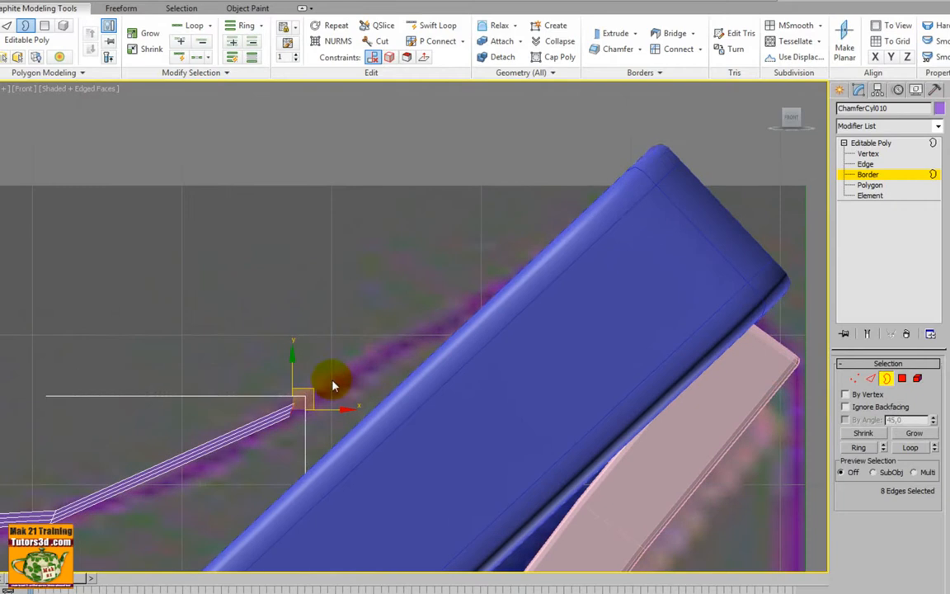
pyautogui.moveTo(310, 391); pyautogui.dragTo(675, 118)
pyautogui.moveTo(675, 118); pyautogui.dragTo(501, 341, button='middle')
# Wrap the strip over the blue beam's top corner and down along its end face with new segments.
pyautogui.keyDown('shift'); pyautogui.moveTo(536, 275); pyautogui.dragTo(656, 349); pyautogui.keyUp('shift')
pyautogui.moveTo(655, 350); pyautogui.dragTo(552, 233, button='middle')
pyautogui.moveTo(529, 232); pyautogui.dragTo(686, 407)
pyautogui.moveTo(685, 407); pyautogui.dragTo(627, 302, button='middle')
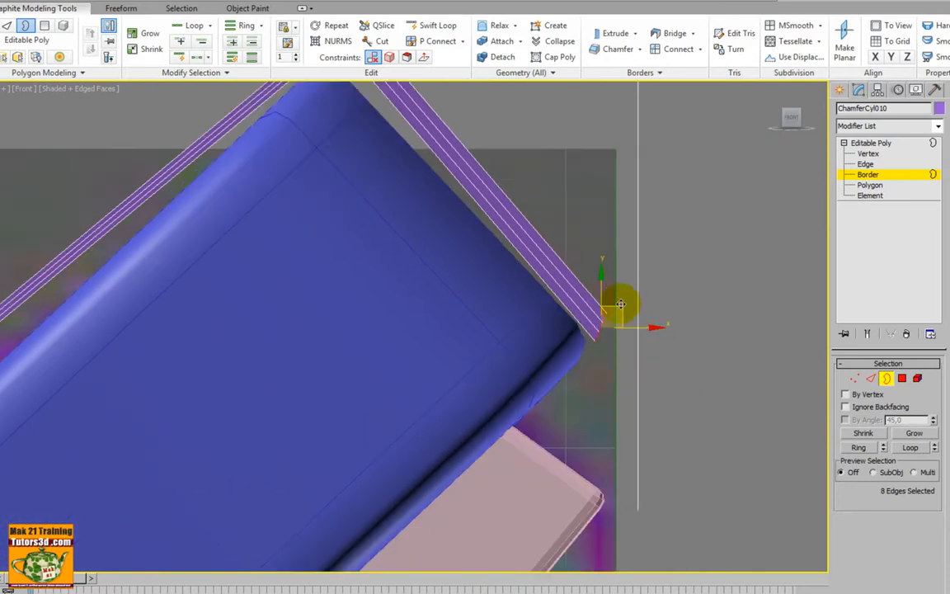
# Bend the strip around the beam's lower corner with a short segment and a longer one reaching past the pink part's tip.
pyautogui.moveTo(622, 312); pyautogui.dragTo(639, 367)
pyautogui.moveTo(639, 367); pyautogui.dragTo(577, 223, button='middle')
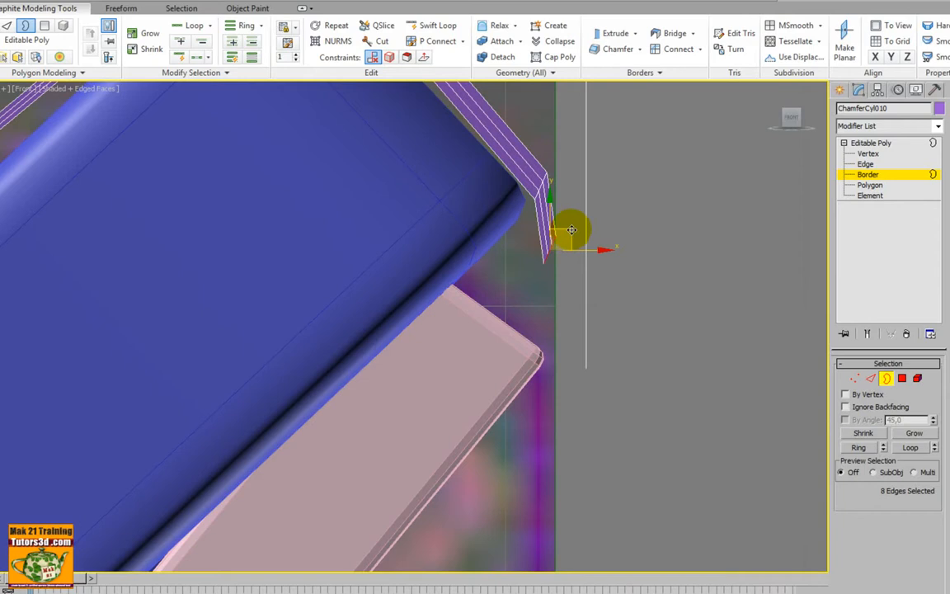
pyautogui.moveTo(572, 230); pyautogui.dragTo(583, 404)
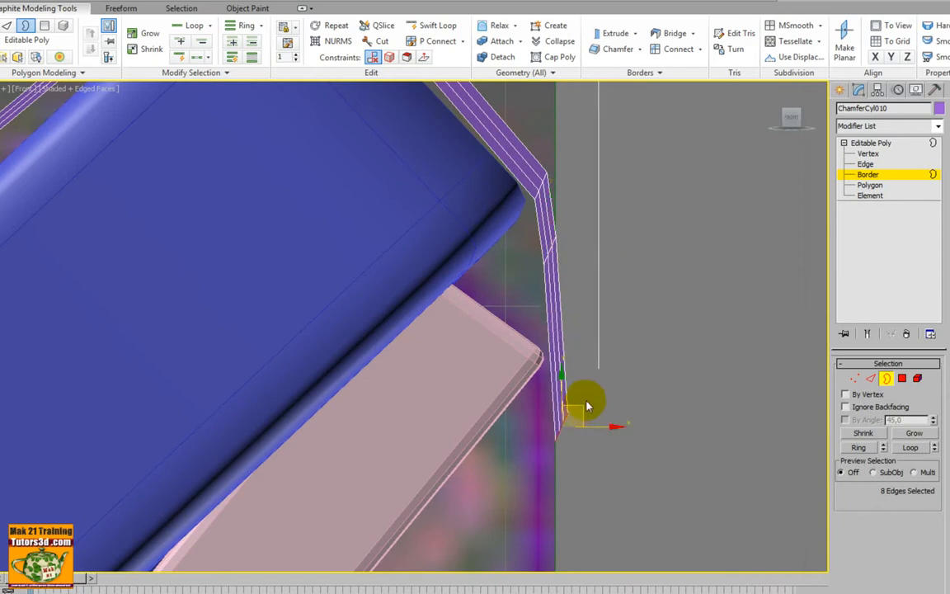
pyautogui.scroll(-4, 584, 403)
pyautogui.moveTo(584, 387); pyautogui.dragTo(577, 335, button='middle')
pyautogui.scroll(3, 596, 310)
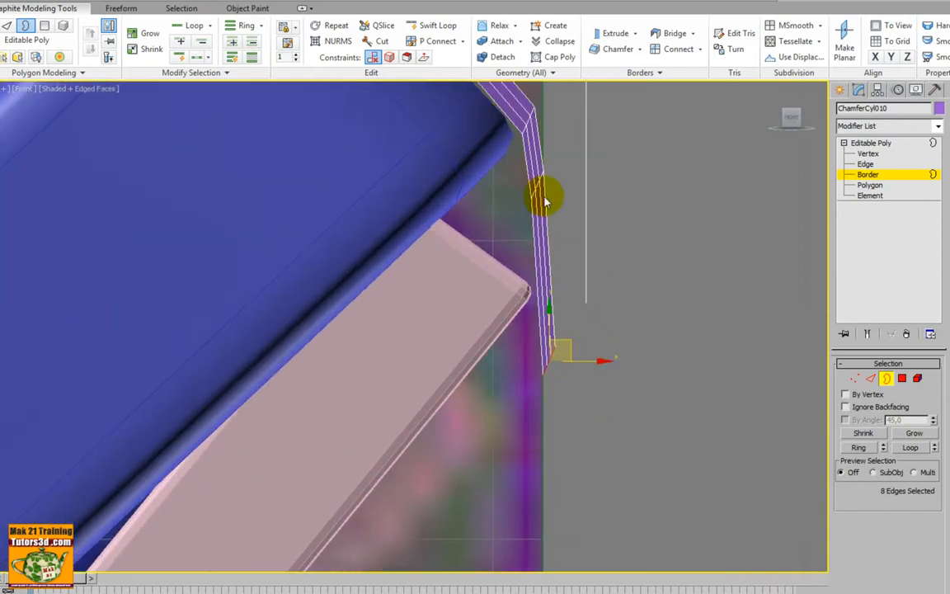
# Try rotating the strip's slanted end border in the Front view, and undo the rotation.
pyautogui.press('e')
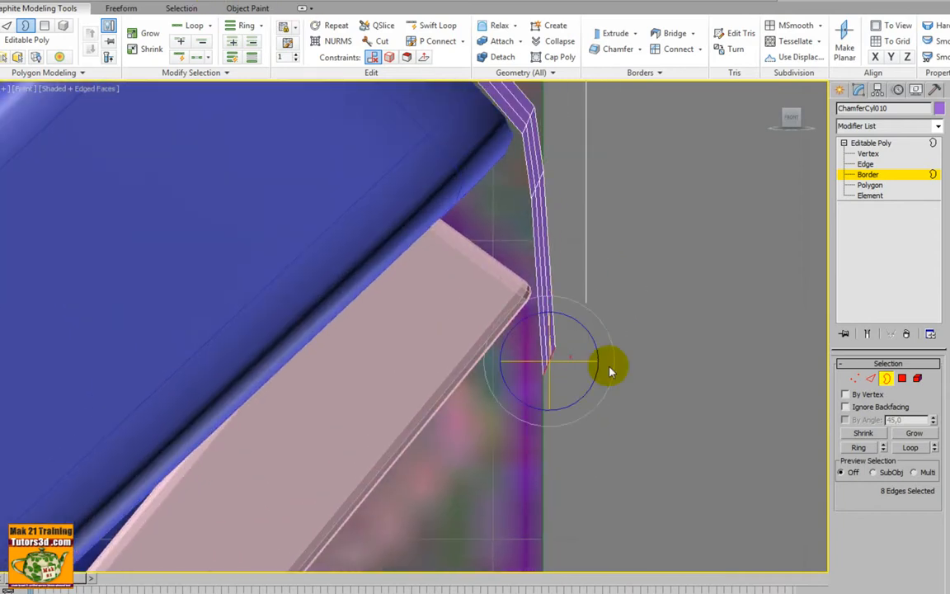
pyautogui.moveTo(588, 331); pyautogui.dragTo(621, 314)
pyautogui.hotkey('ctrl', 'z')
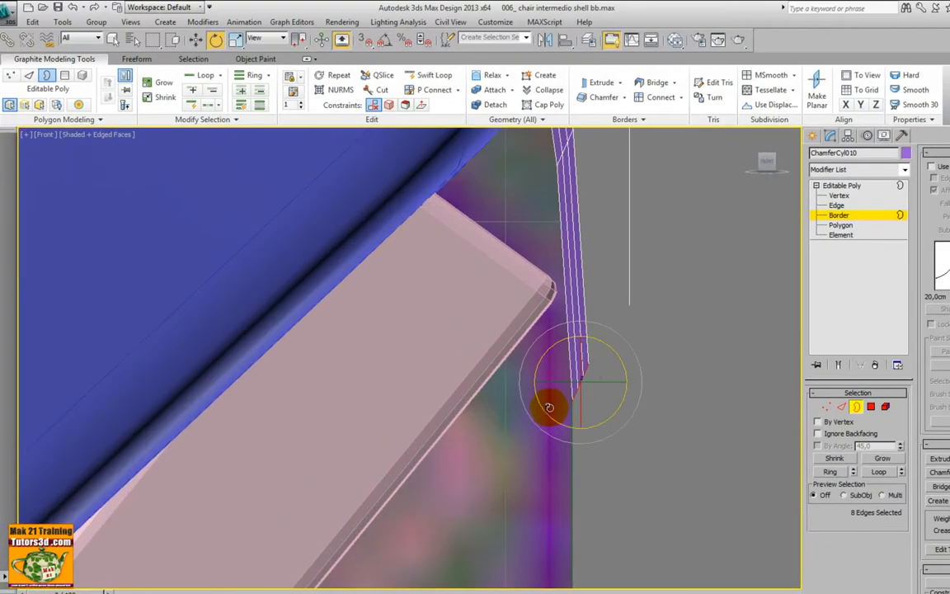
# Extend the strip's end border straight down along the reference line with two more segments.
pyautogui.moveTo(549, 408); pyautogui.dragTo(565, 324, button='middle')
pyautogui.press('w')
pyautogui.keyDown('shift'); pyautogui.moveTo(553, 298); pyautogui.dragTo(571, 556); pyautogui.keyUp('shift')
pyautogui.moveTo(574, 531); pyautogui.dragTo(562, 185, button='middle')
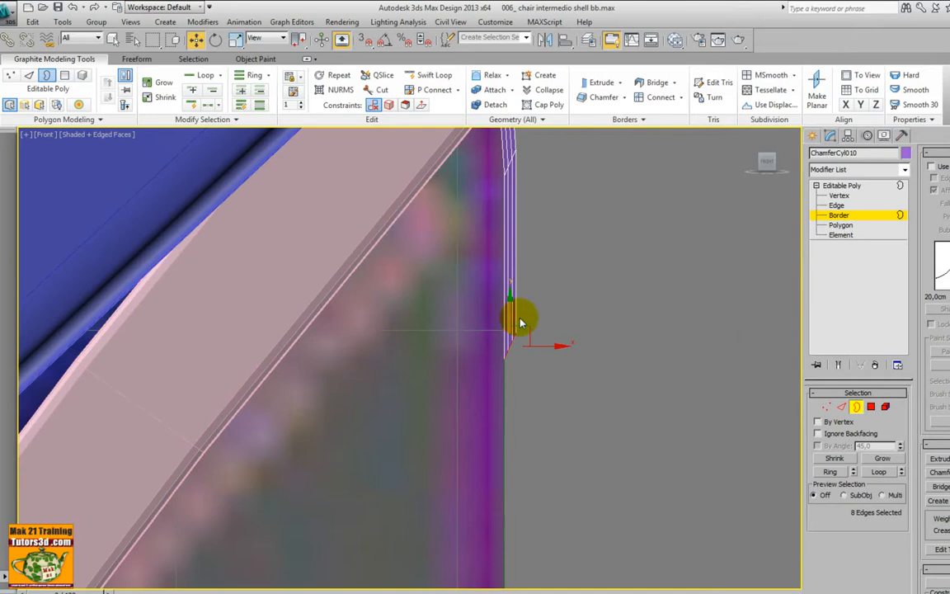
pyautogui.keyDown('shift'); pyautogui.moveTo(512, 312); pyautogui.dragTo(509, 537); pyautogui.keyUp('shift')
pyautogui.moveTo(509, 536); pyautogui.dragTo(510, 450, button='middle')
# Scale the slanted end border along the vertical axis until it is flat.
pyautogui.click(235, 39)
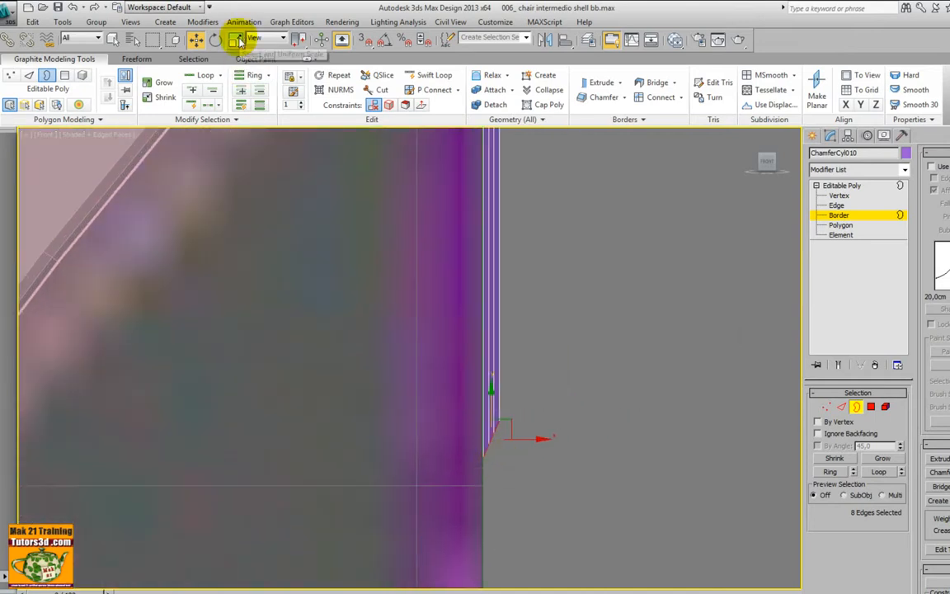
pyautogui.moveTo(526, 355); pyautogui.dragTo(490, 336, button='middle')
pyautogui.scroll(3, 532, 278)
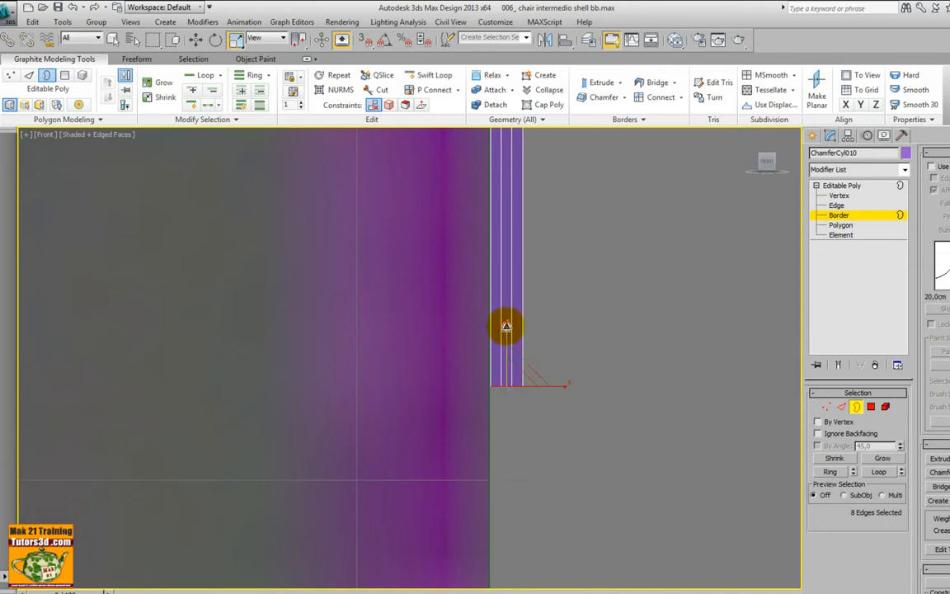
# Shift the flattened end border slightly outward and bring it further down beside the reference line.
pyautogui.rightClick(532, 419)
pyautogui.click(551, 439)
pyautogui.rightClick(551, 387)
pyautogui.click(565, 397)
pyautogui.moveTo(556, 389)
pyautogui.mouseDown()
pyautogui.moveTo(622, 377)
pyautogui.moveTo(607, 380)
pyautogui.moveTo(562, 333)
pyautogui.moveTo(610, 388)
pyautogui.moveTo(569, 390)
pyautogui.mouseUp()
pyautogui.scroll(-8, 569, 390)
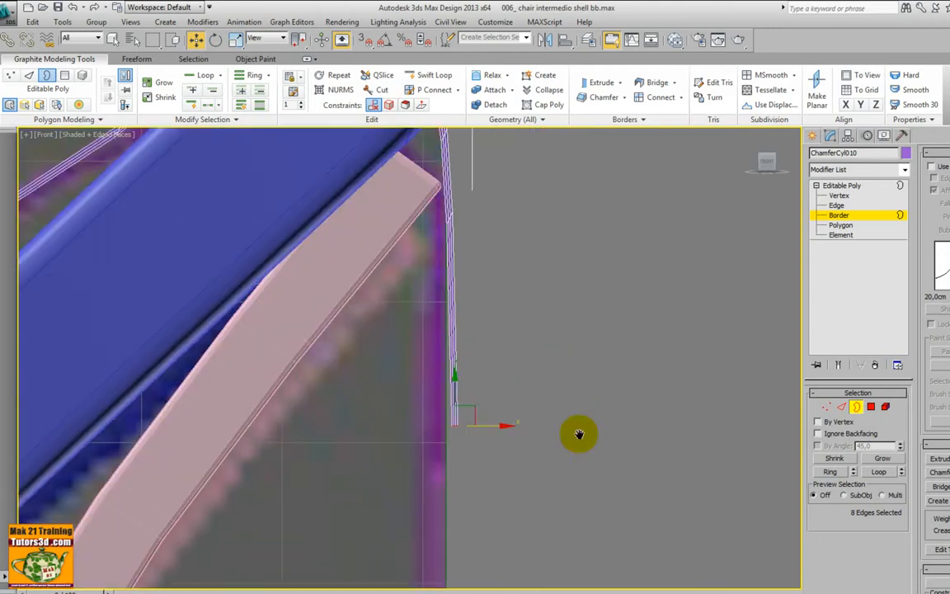
pyautogui.moveTo(489, 394); pyautogui.dragTo(520, 361)
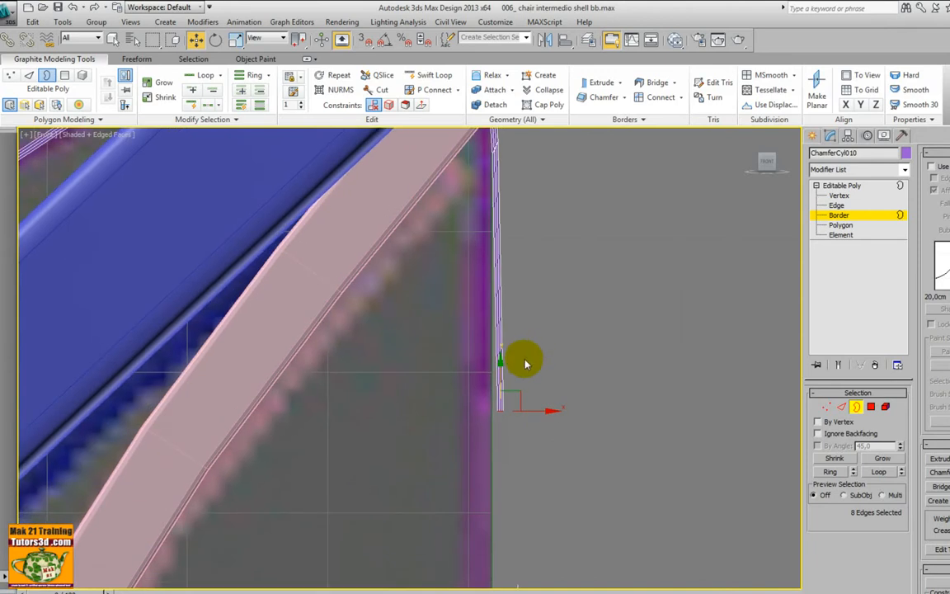
# Isolate the strap in the Perspective view with its lower end border in sight.
pyautogui.hotkey('alt', 'w')
pyautogui.rightClick(562, 453)
pyautogui.hotkey('alt', 'w')
pyautogui.scroll(-8, 569, 442)
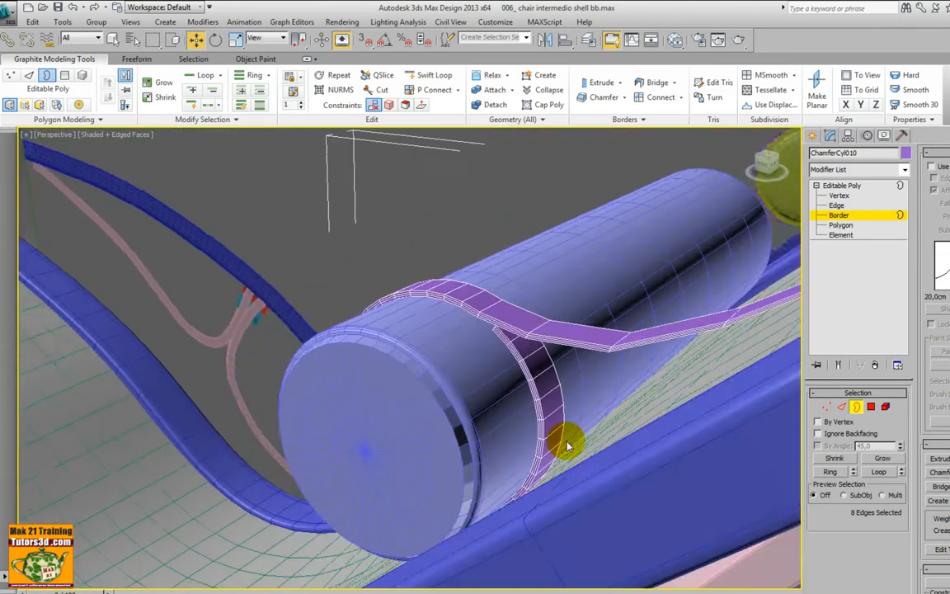
pyautogui.moveTo(615, 456); pyautogui.dragTo(497, 397, button='middle')
pyautogui.scroll(10, 498, 404)
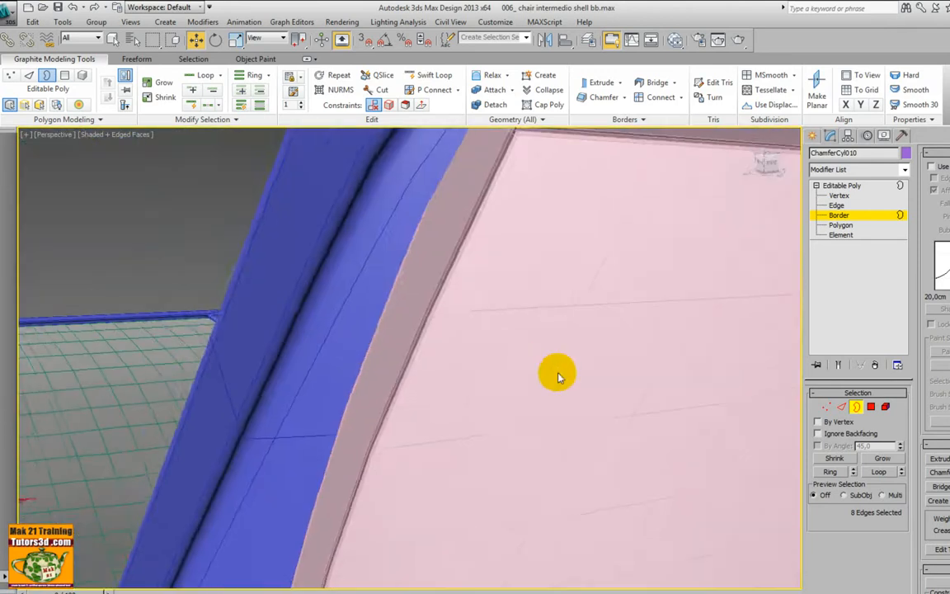
pyautogui.moveTo(558, 375); pyautogui.dragTo(292, 413, button='middle')
pyautogui.keyDown('alt'); pyautogui.moveTo(695, 454); pyautogui.dragTo(495, 329, button='middle'); pyautogui.keyUp('alt')
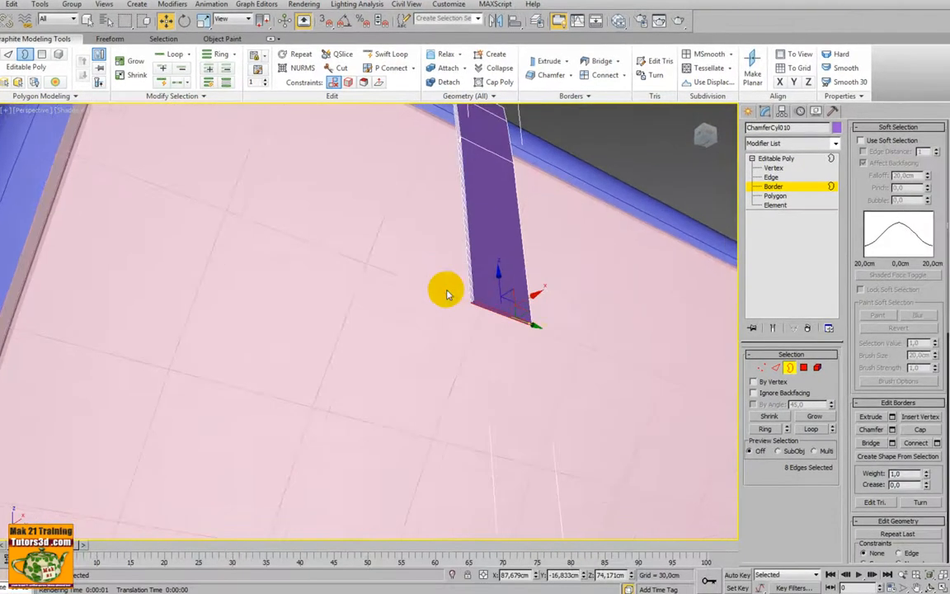
pyautogui.keyDown('alt'); pyautogui.moveTo(446, 294); pyautogui.dragTo(467, 345, button='middle'); pyautogui.keyUp('alt')
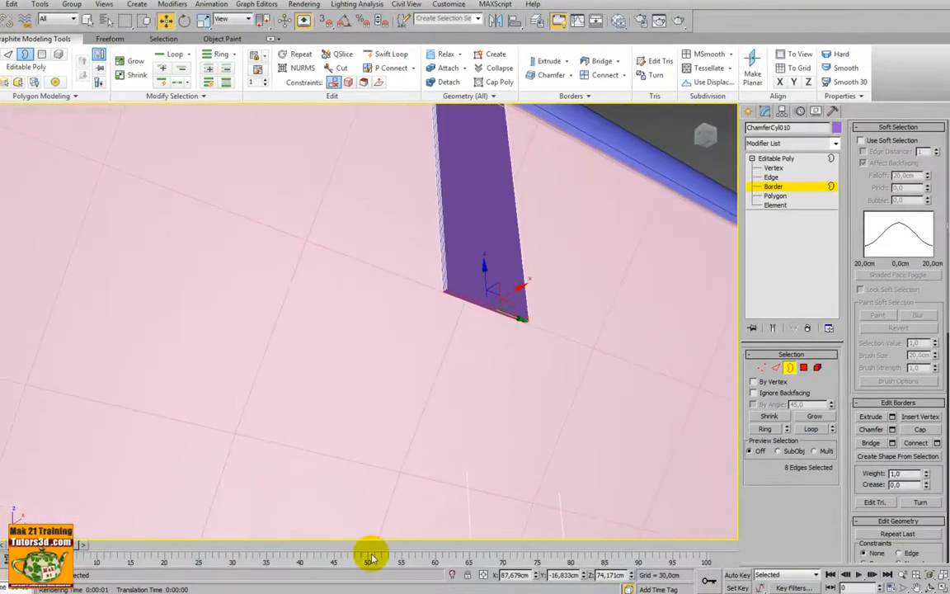
pyautogui.click(455, 575)
pyautogui.moveTo(497, 441); pyautogui.dragTo(448, 482, button='middle')
pyautogui.scroll(4, 450, 481)
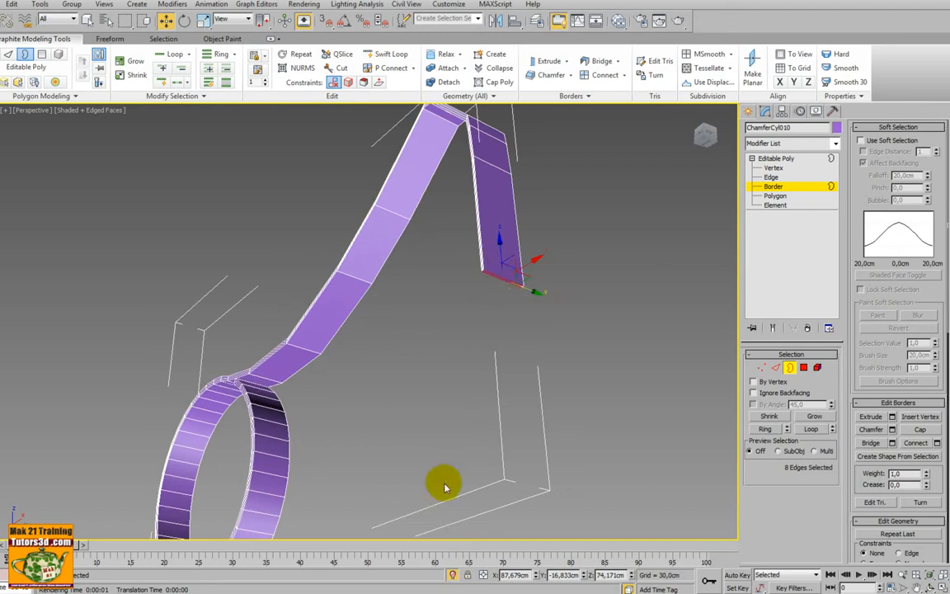
# Extend the strap's end border downward by one more segment and scale it to 162% along Y to flare the end.
pyautogui.keyDown('shift'); pyautogui.moveTo(501, 250); pyautogui.dragTo(519, 513); pyautogui.keyUp('shift')
pyautogui.moveTo(520, 514); pyautogui.dragTo(542, 403, button='middle')
pyautogui.click(205, 22)
pyautogui.moveTo(486, 367); pyautogui.dragTo(469, 361)
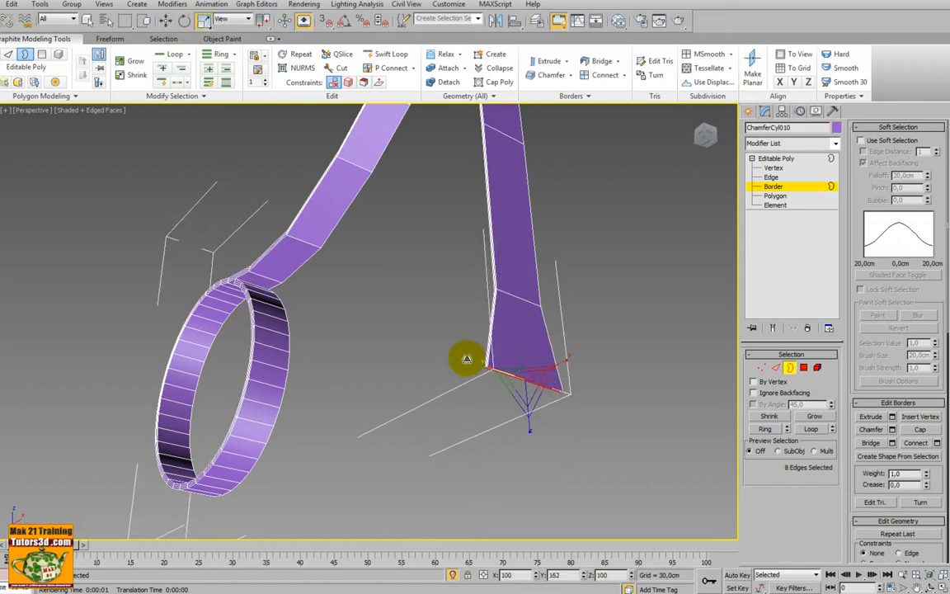
pyautogui.rightClick(539, 372)
pyautogui.click(511, 384)
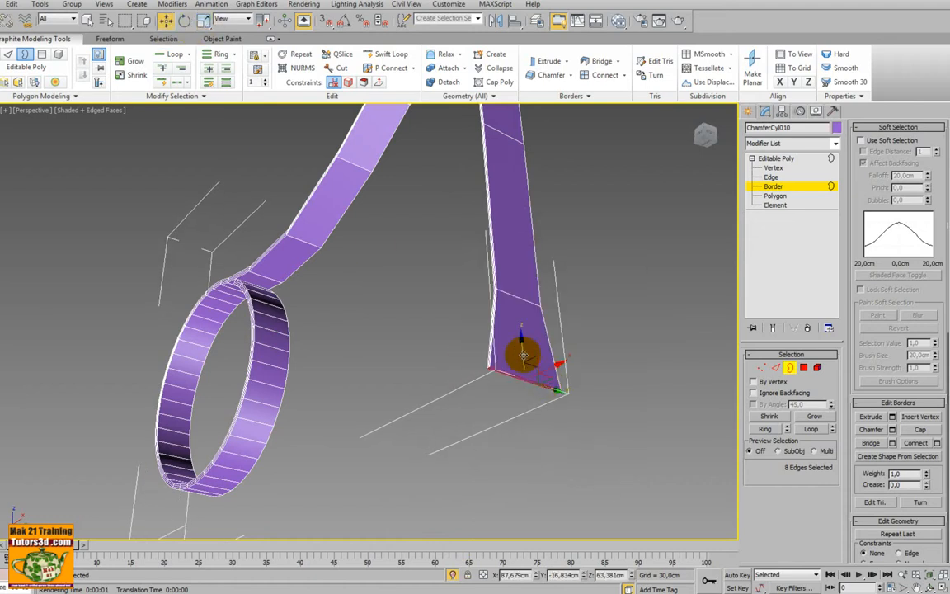
# Cap the open border at the strap's flared lower end.
pyautogui.keyDown('alt'); pyautogui.moveTo(526, 382); pyautogui.dragTo(394, 409, button='middle'); pyautogui.keyUp('alt')
pyautogui.scroll(5, 492, 322)
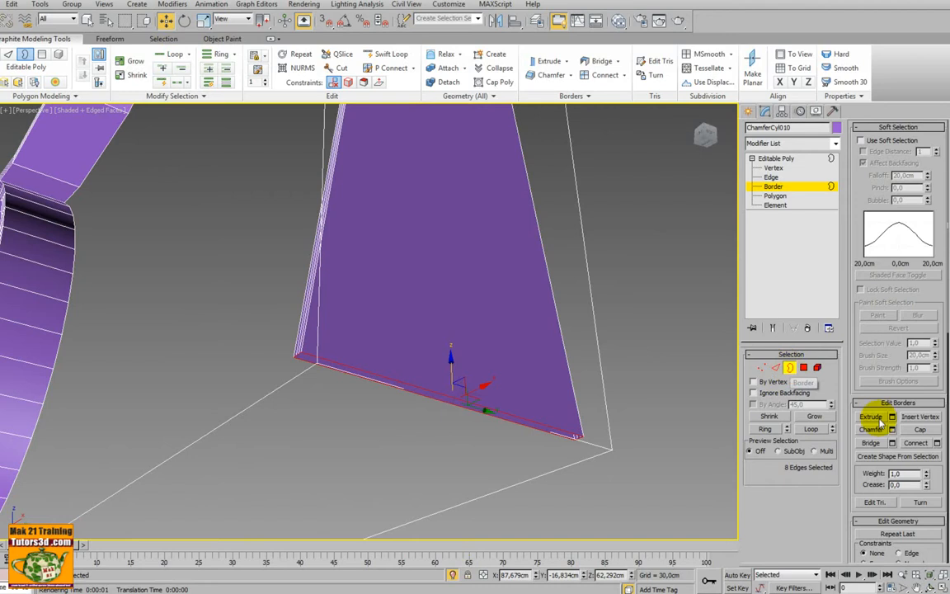
pyautogui.click(920, 432)
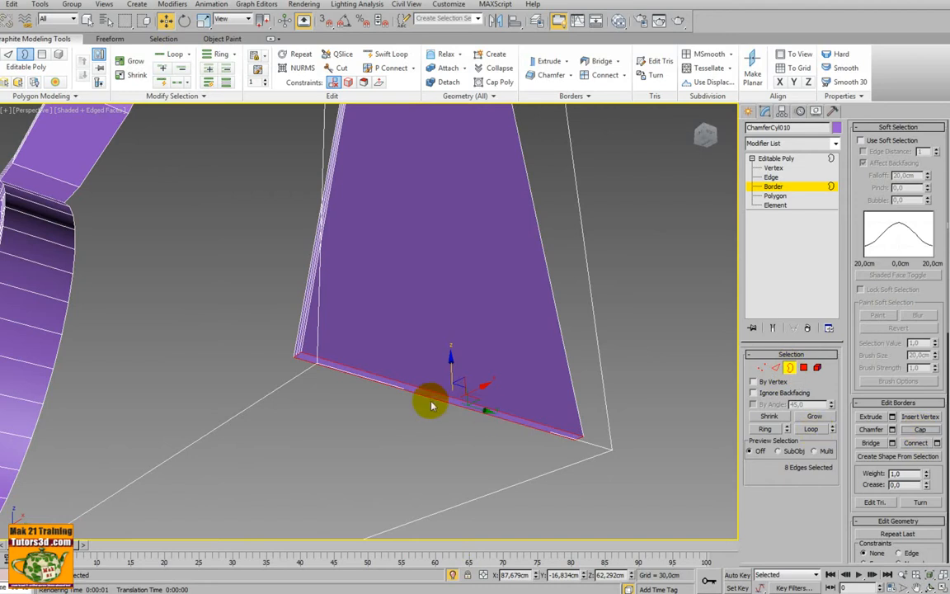
pyautogui.scroll(-3, 426, 395)
pyautogui.keyDown('alt'); pyautogui.moveTo(416, 383); pyautogui.dragTo(457, 403, button='middle'); pyautogui.keyUp('alt')
# Cap the open border at the ring end of the strap, beneath the overlapping part.
pyautogui.click(776, 369)
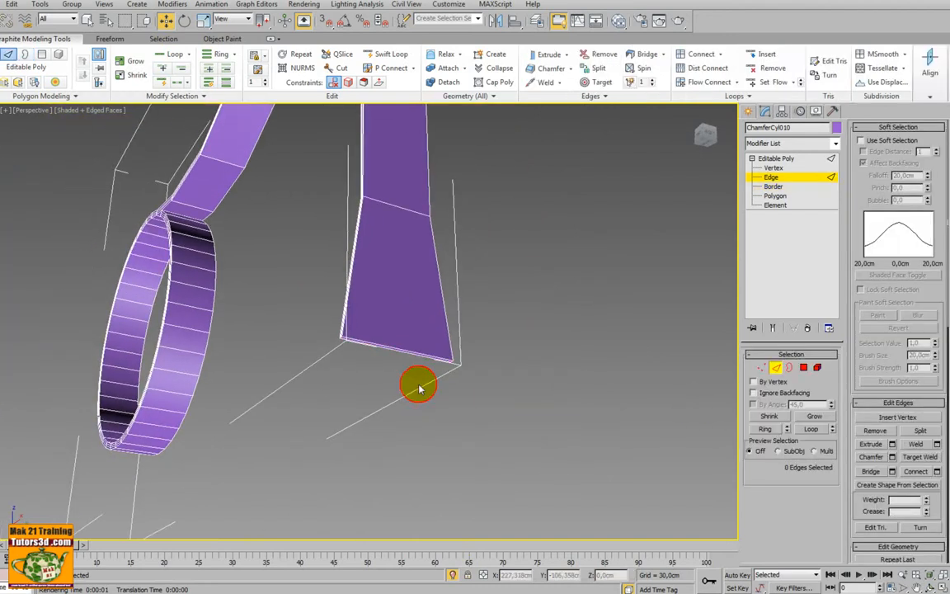
pyautogui.keyDown('alt'); pyautogui.moveTo(410, 351); pyautogui.dragTo(392, 365, button='middle'); pyautogui.keyUp('alt')
pyautogui.scroll(3, 308, 333)
pyautogui.keyDown('alt'); pyautogui.moveTo(308, 333); pyautogui.dragTo(415, 369, button='middle'); pyautogui.keyUp('alt')
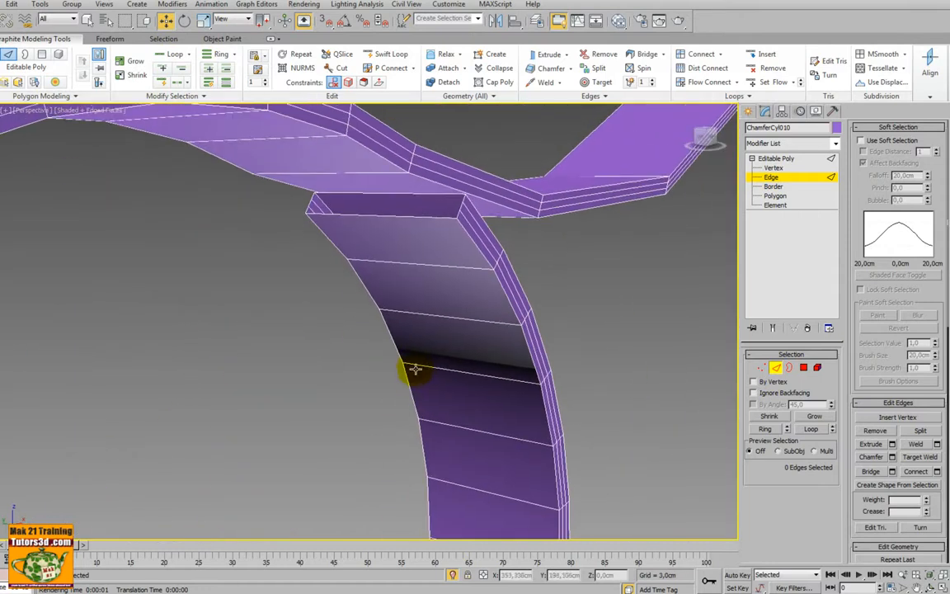
pyautogui.click(789, 368)
pyautogui.click(376, 218)
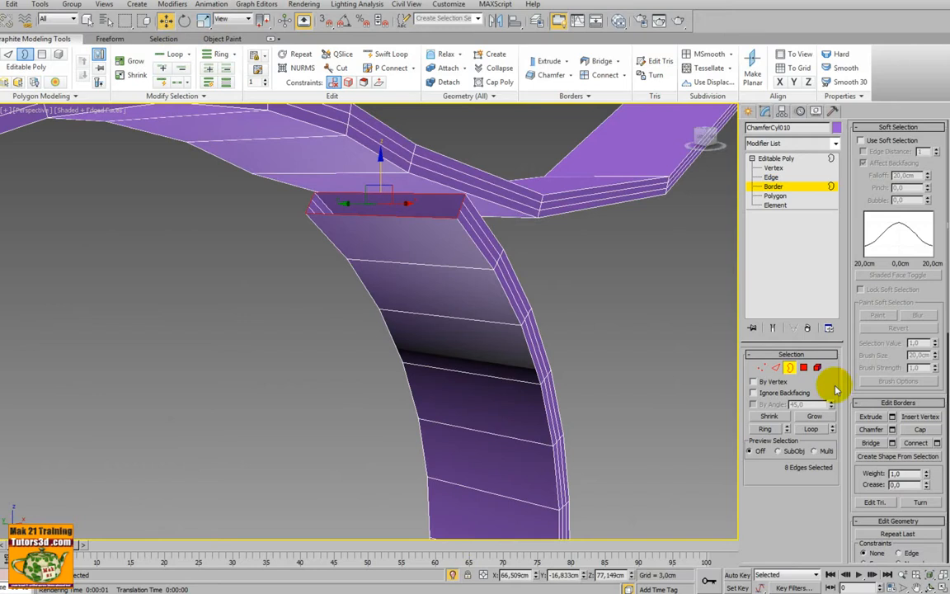
pyautogui.click(914, 430)
pyautogui.press('z')
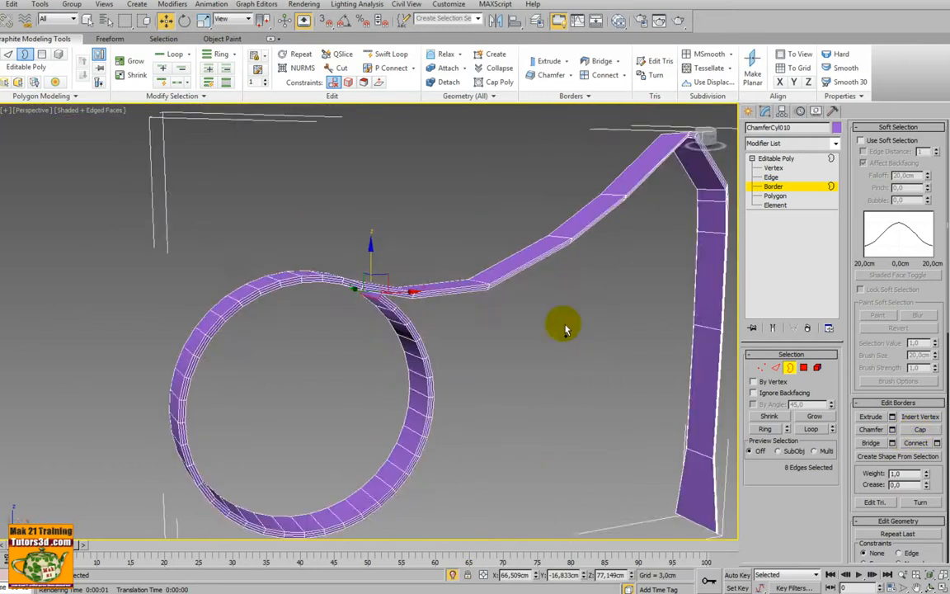
# Connect the full ring of crosswise edges along the strap with two segments, pinched apart toward its long sides.
pyautogui.click(777, 368)
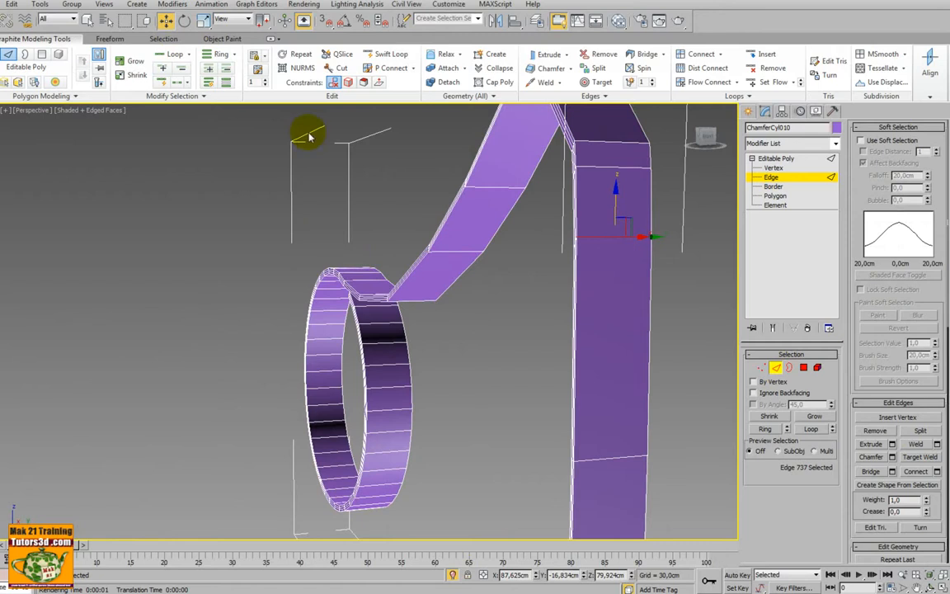
pyautogui.click(216, 56)
pyautogui.keyDown('alt'); pyautogui.moveTo(424, 282); pyautogui.dragTo(612, 178, button='middle'); pyautogui.keyUp('alt')
pyautogui.keyDown('alt'); pyautogui.moveTo(642, 363); pyautogui.dragTo(597, 263, button='middle'); pyautogui.keyUp('alt')
pyautogui.keyDown('alt'); pyautogui.moveTo(658, 307); pyautogui.dragTo(582, 407, button='middle'); pyautogui.keyUp('alt')
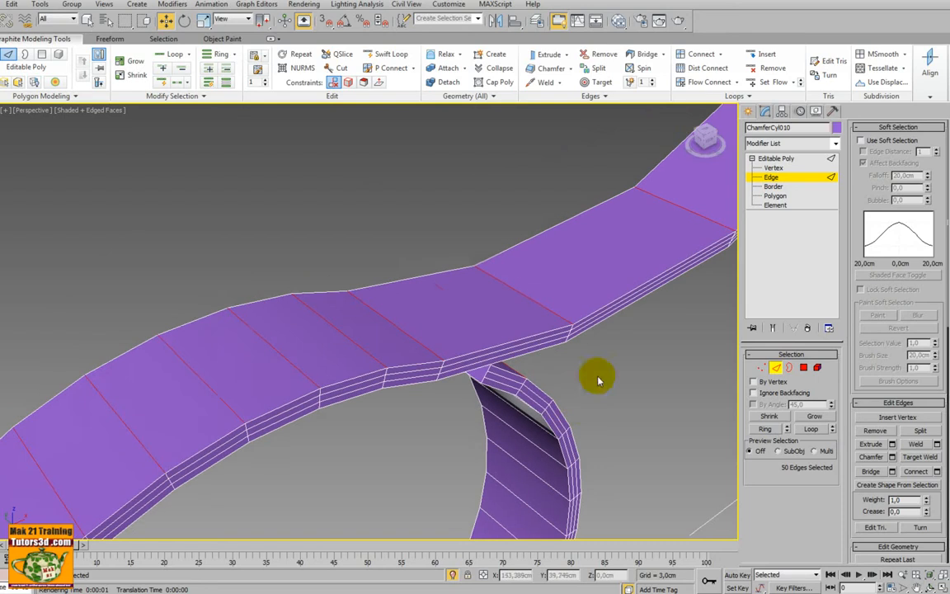
pyautogui.rightClick(467, 216)
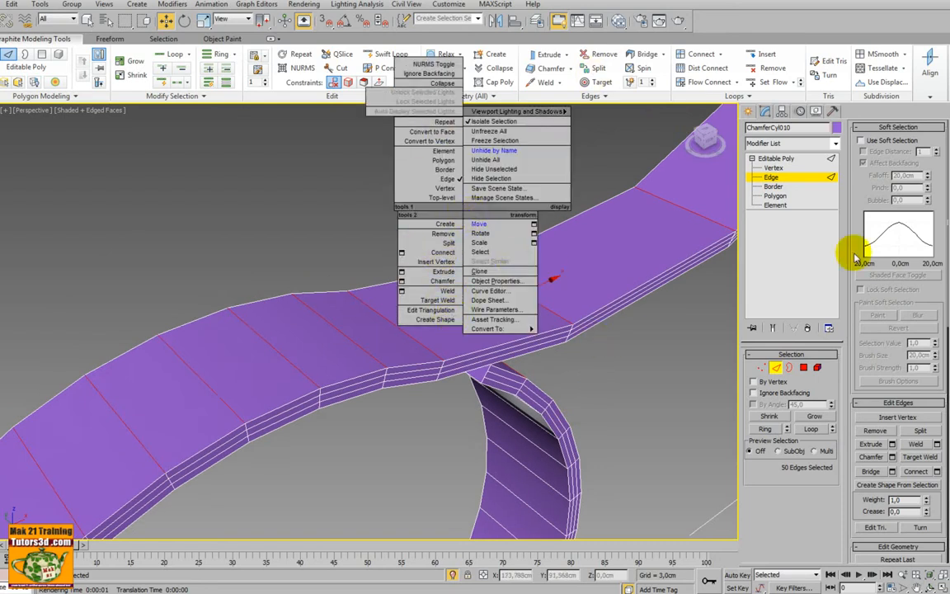
pyautogui.click(402, 253)
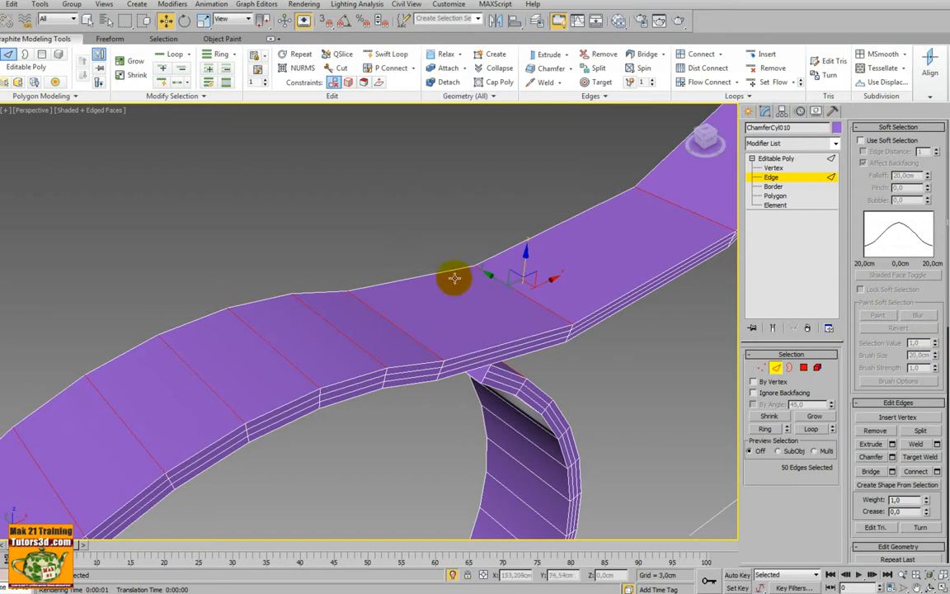
pyautogui.rightClick(456, 208)
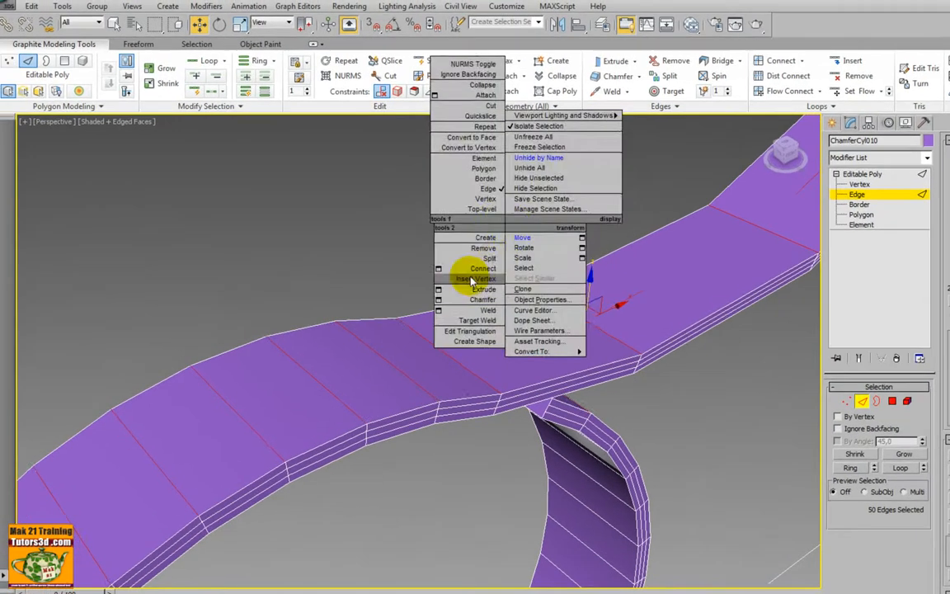
pyautogui.click(438, 268)
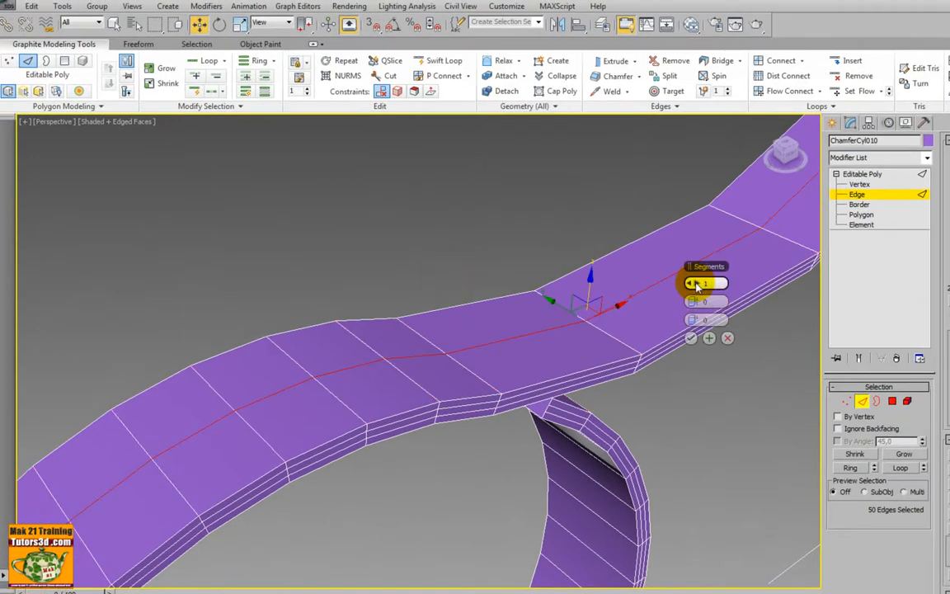
pyautogui.moveTo(696, 283); pyautogui.dragTo(700, 284)
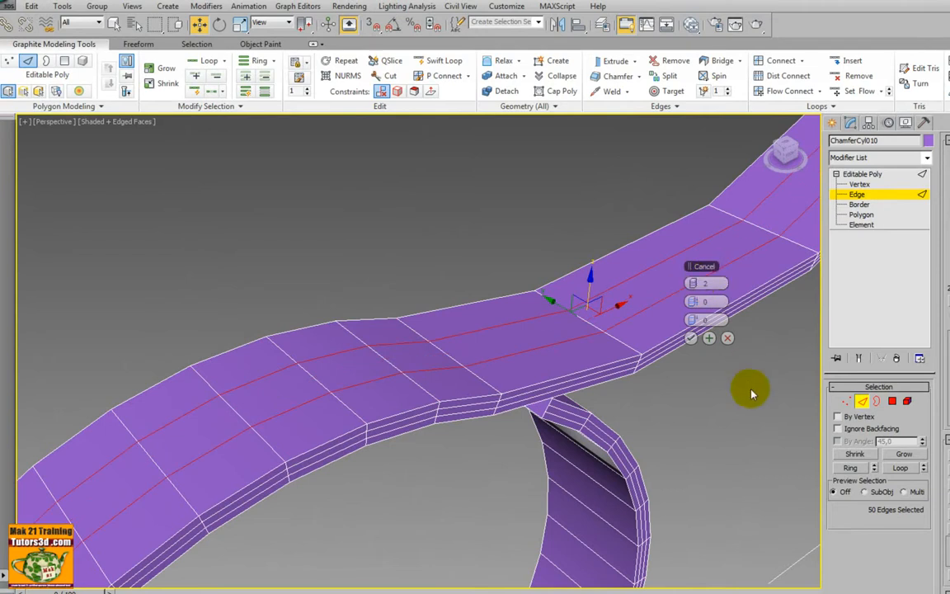
pyautogui.moveTo(699, 303); pyautogui.dragTo(820, 333)
pyautogui.click(691, 338)
pyautogui.click(694, 415)
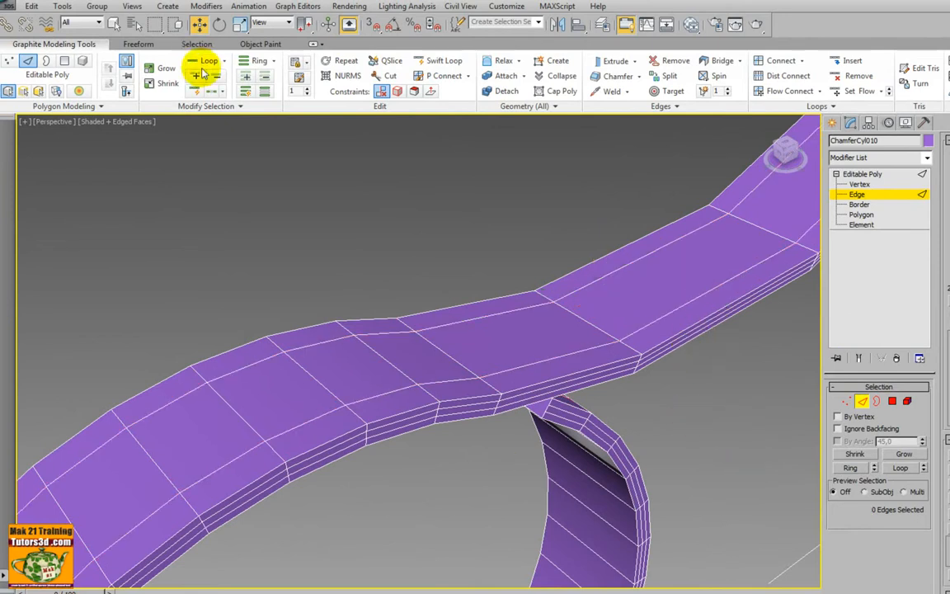
# Chamfer the two new lengthwise edge loops near the strap's long sides by about 0.131 cm each.
pyautogui.click(674, 311)
pyautogui.rightClick(672, 385)
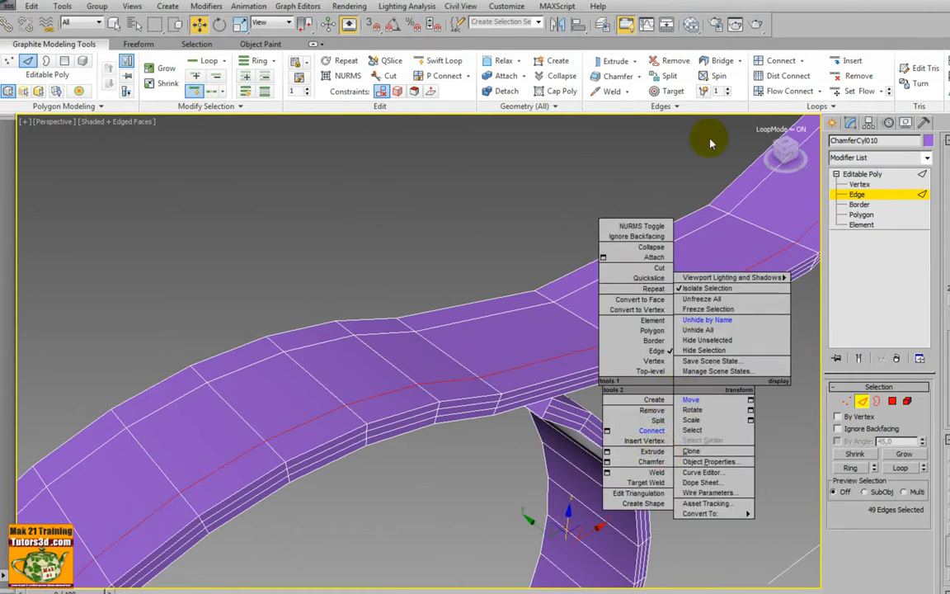
pyautogui.click(638, 76)
pyautogui.click(636, 91)
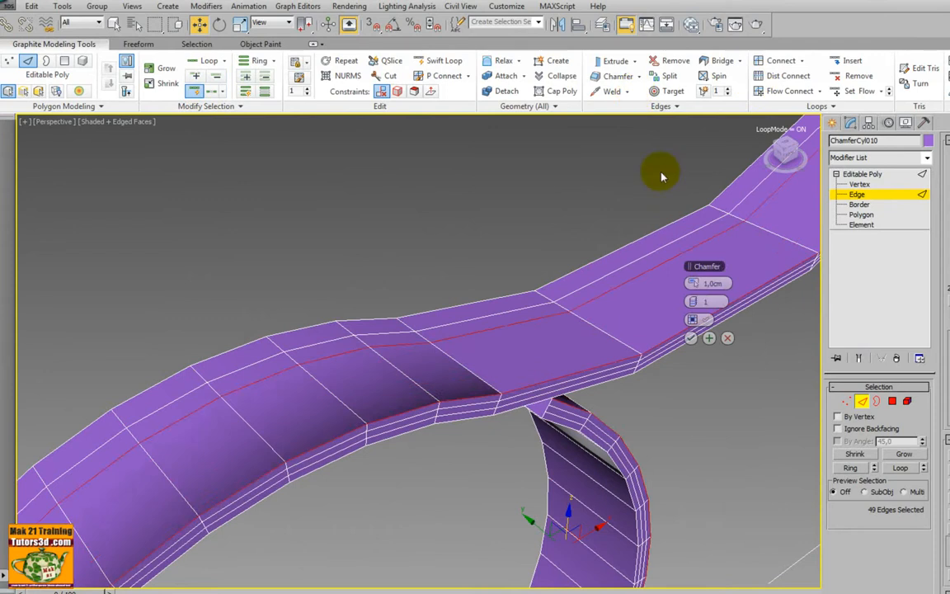
pyautogui.rightClick(699, 286)
pyautogui.moveTo(701, 287); pyautogui.dragTo(698, 287)
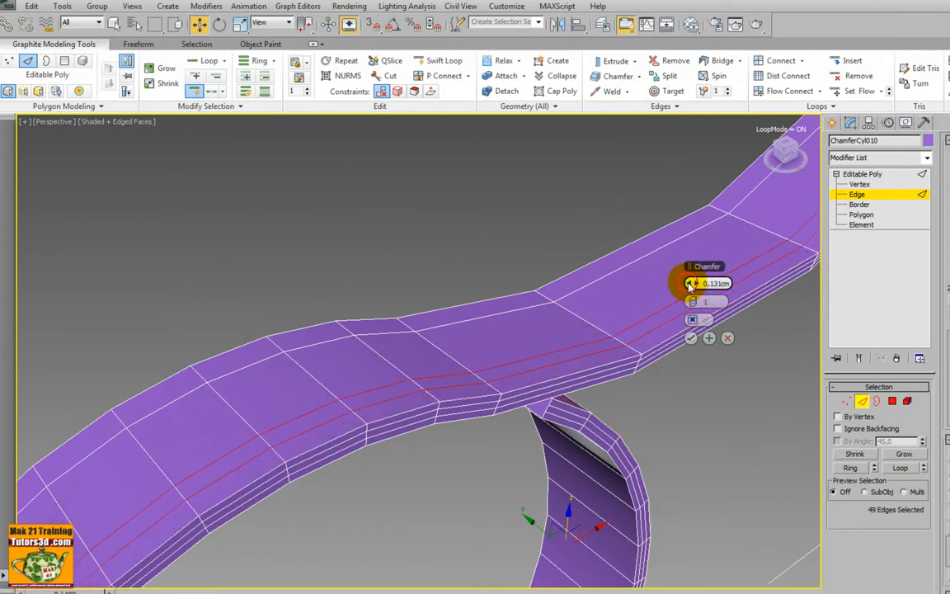
pyautogui.click(691, 342)
pyautogui.rightClick(591, 289)
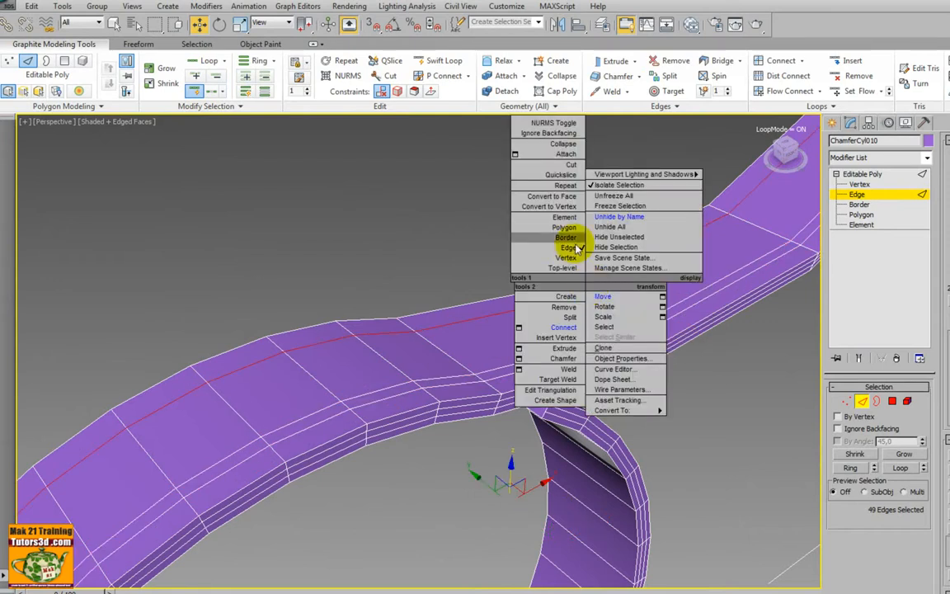
pyautogui.click(568, 186)
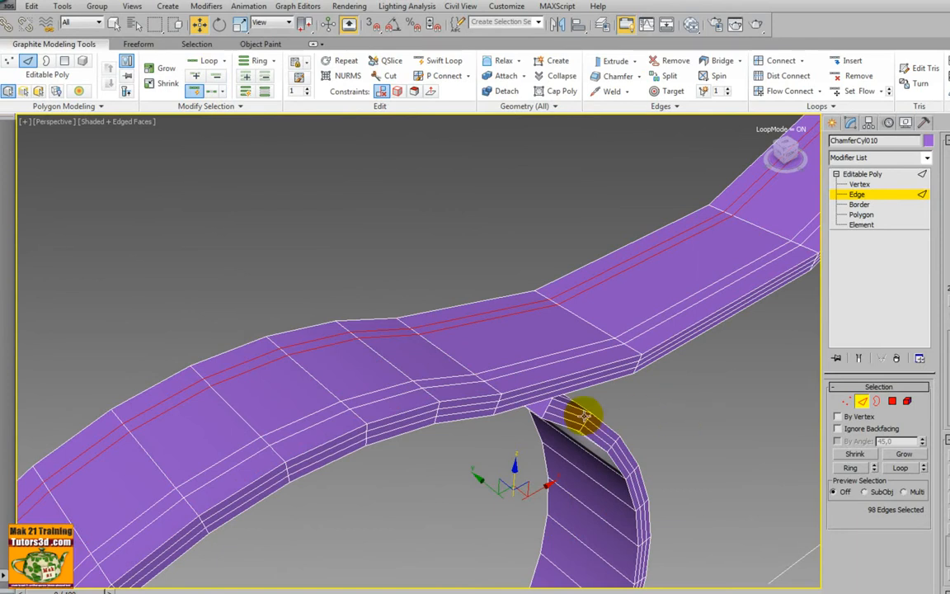
# Select the complete narrow polygon loop along the strap's near side and turn on NURMS smoothing.
pyautogui.click(849, 401)
pyautogui.click(580, 347)
pyautogui.keyDown('ctrl'); pyautogui.click(632, 332); pyautogui.keyUp('ctrl')
pyautogui.click(208, 62)
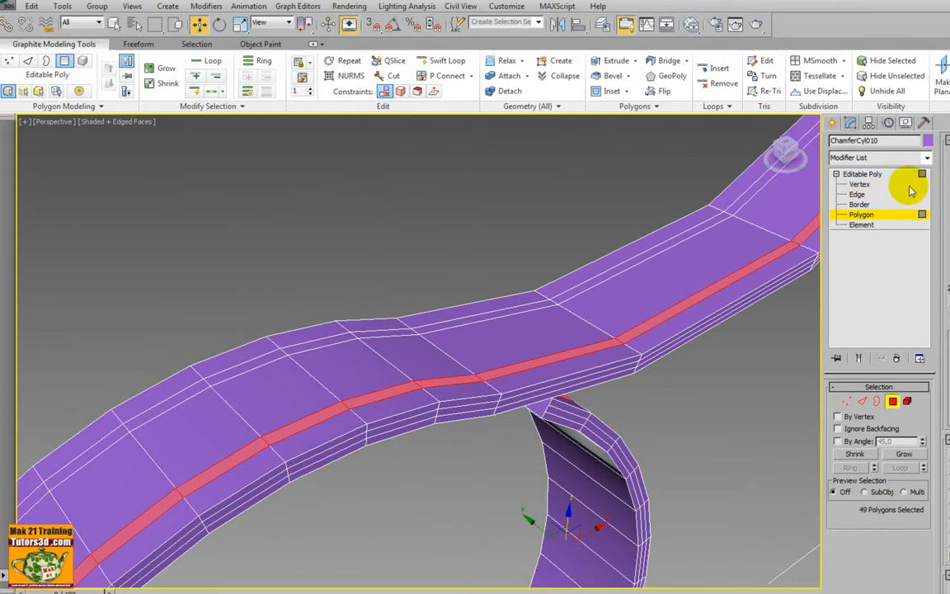
pyautogui.click(345, 76)
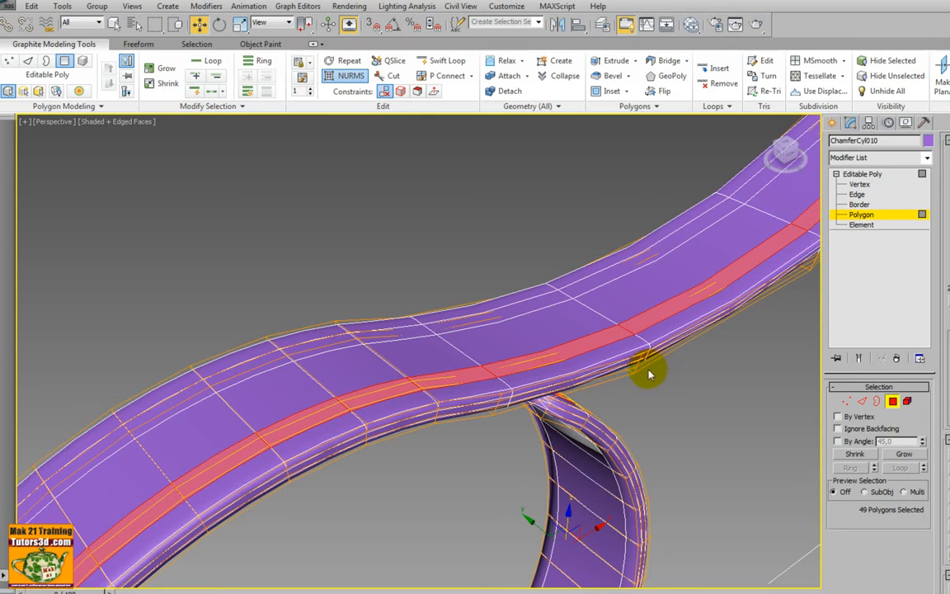
# Extrude the selected polygon loop along Local Normal with a height of -0.101 cm to sink a groove into the strap.
pyautogui.click(635, 61)
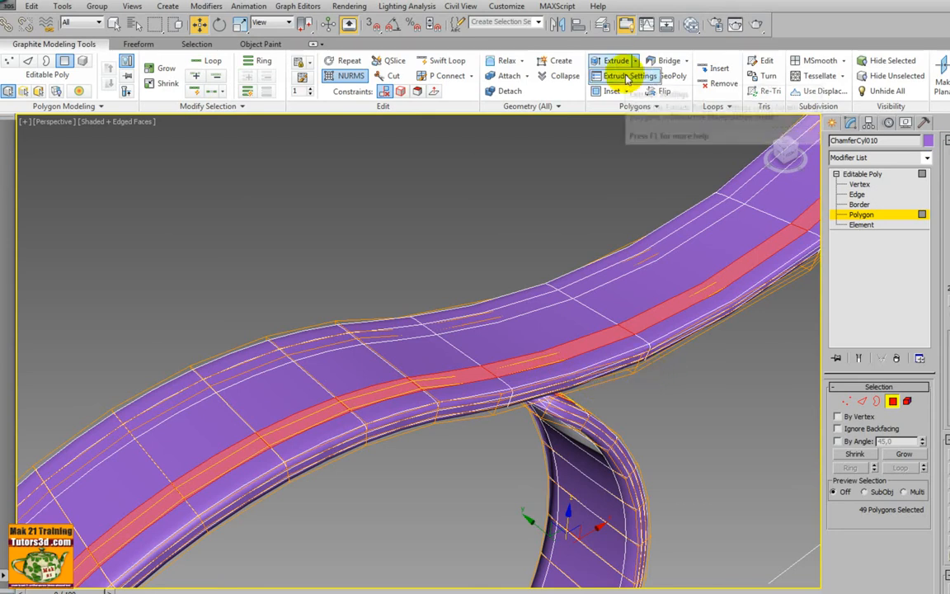
pyautogui.click(629, 77)
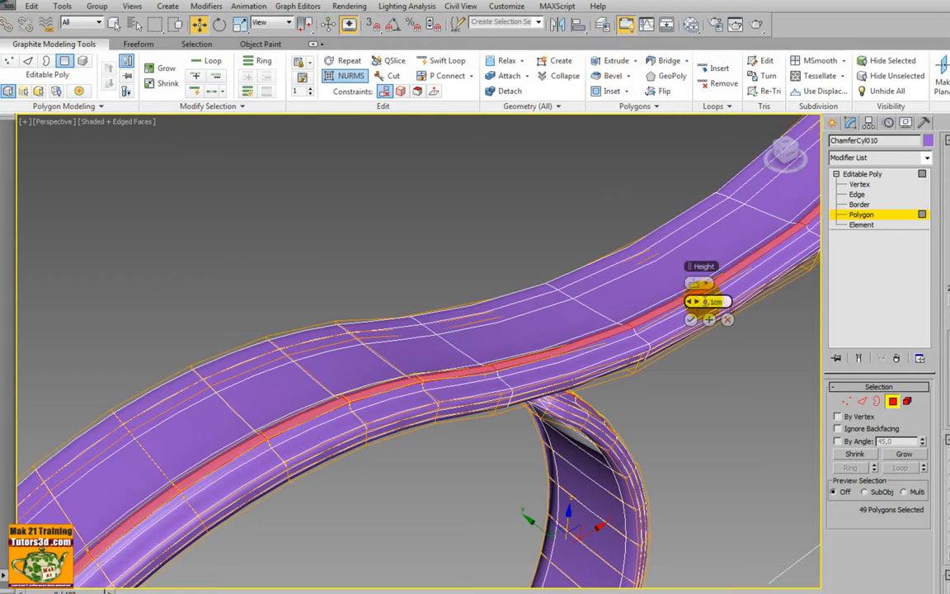
pyautogui.moveTo(698, 304); pyautogui.dragTo(693, 306)
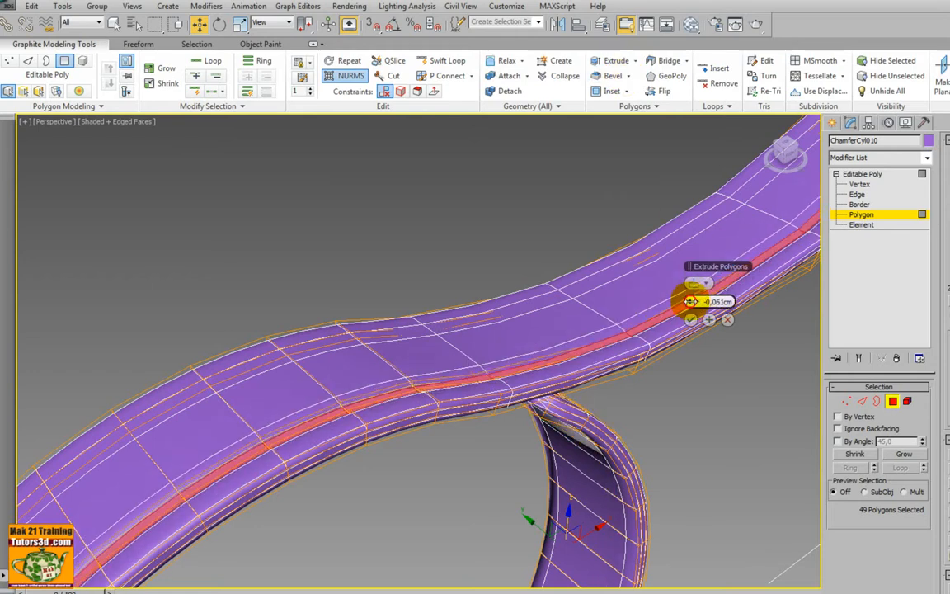
pyautogui.click(701, 286)
pyautogui.click(723, 307)
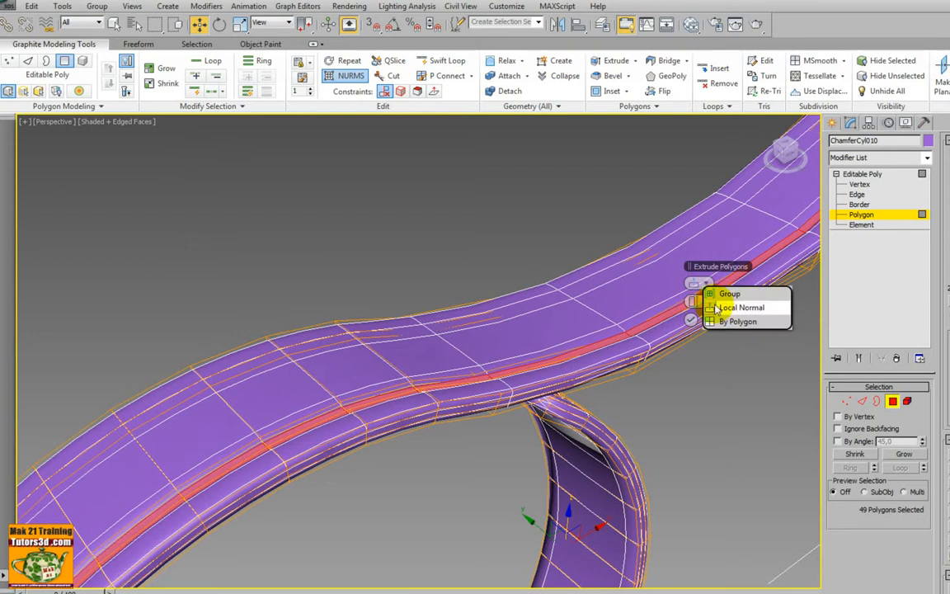
pyautogui.moveTo(692, 302); pyautogui.dragTo(692, 303)
pyautogui.moveTo(692, 302)
pyautogui.keyDown('alt'); pyautogui.mouseDown(button='middle')
pyautogui.moveTo(647, 318)
pyautogui.moveTo(678, 302)
pyautogui.mouseUp(button='middle'); pyautogui.keyUp('alt')
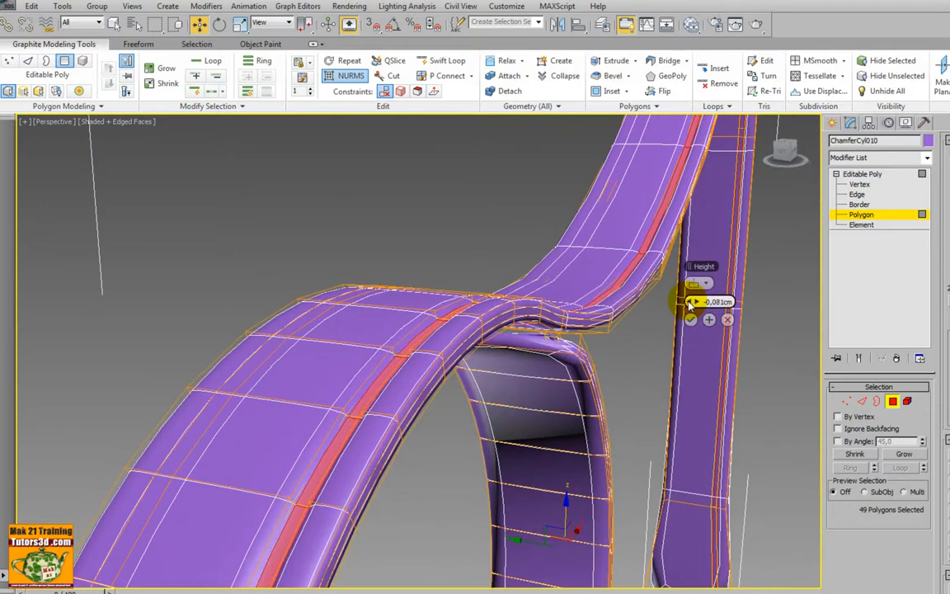
pyautogui.keyDown('alt'); pyautogui.moveTo(644, 345); pyautogui.dragTo(667, 355, button='middle'); pyautogui.keyUp('alt')
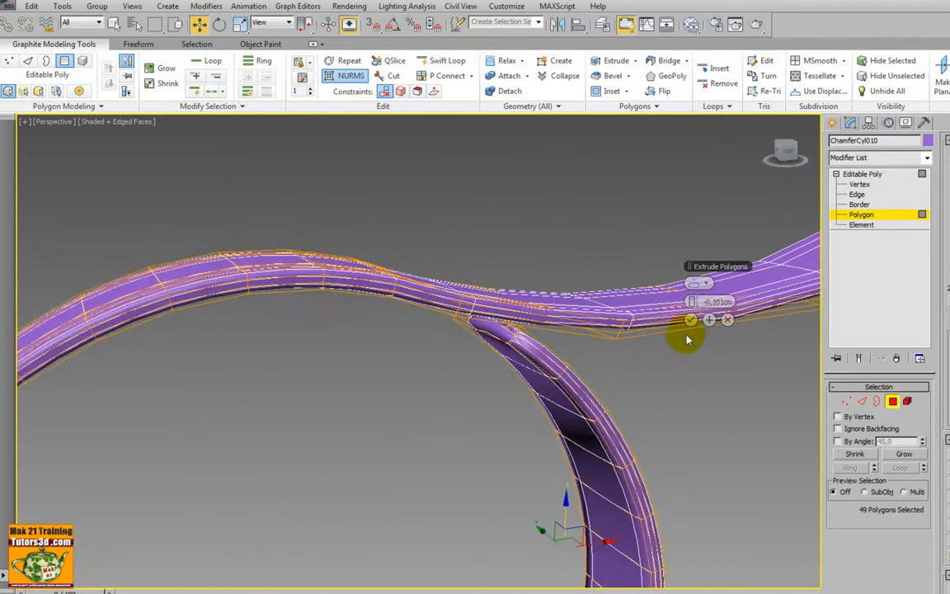
pyautogui.rightClick(350, 80)
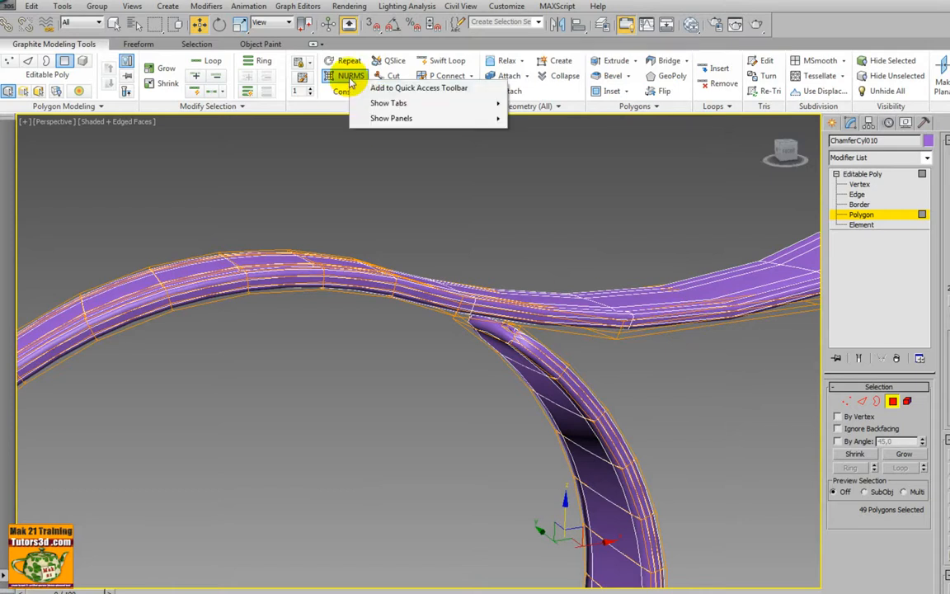
# Turn off NURMS smoothing and extrude the end-cap polygon at the strap's ring end outward by about 0.04 cm.
pyautogui.click(376, 151)
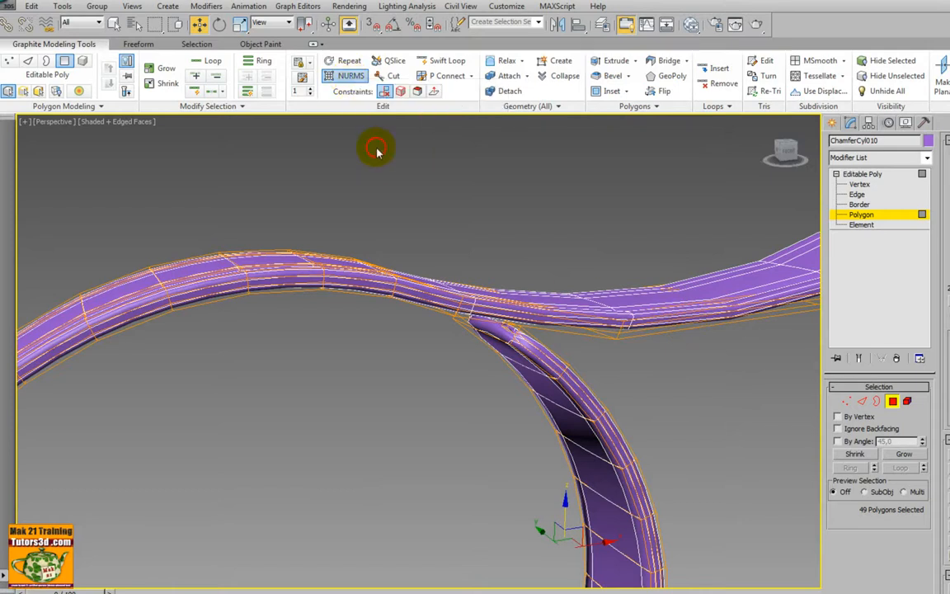
pyautogui.click(345, 77)
pyautogui.scroll(5, 512, 309)
pyautogui.scroll(2, 528, 311)
pyautogui.click(605, 297)
pyautogui.moveTo(606, 299)
pyautogui.keyDown('alt'); pyautogui.mouseDown(button='middle')
pyautogui.moveTo(613, 307)
pyautogui.moveTo(541, 300)
pyautogui.moveTo(606, 306)
pyautogui.mouseUp(button='middle'); pyautogui.keyUp('alt')
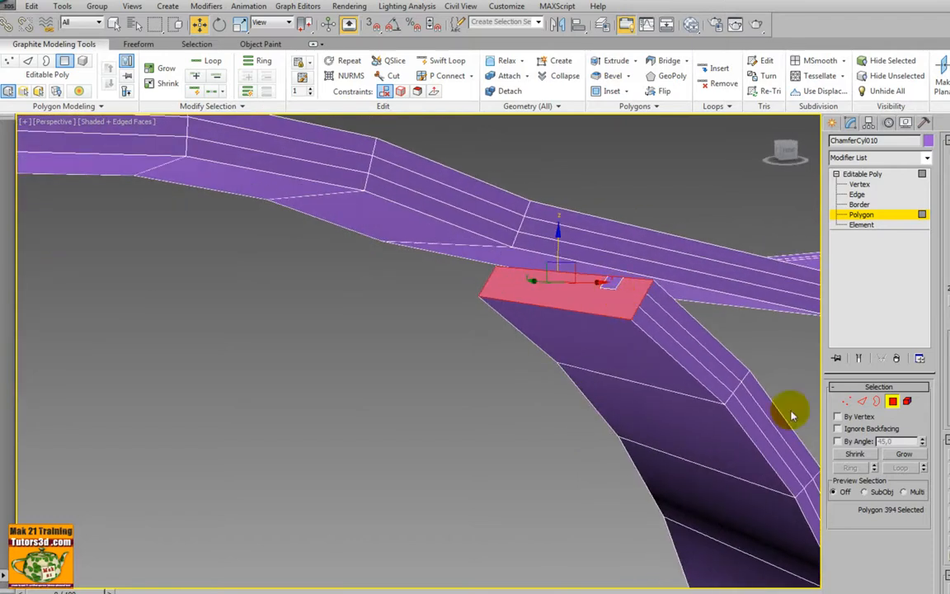
pyautogui.click(638, 75)
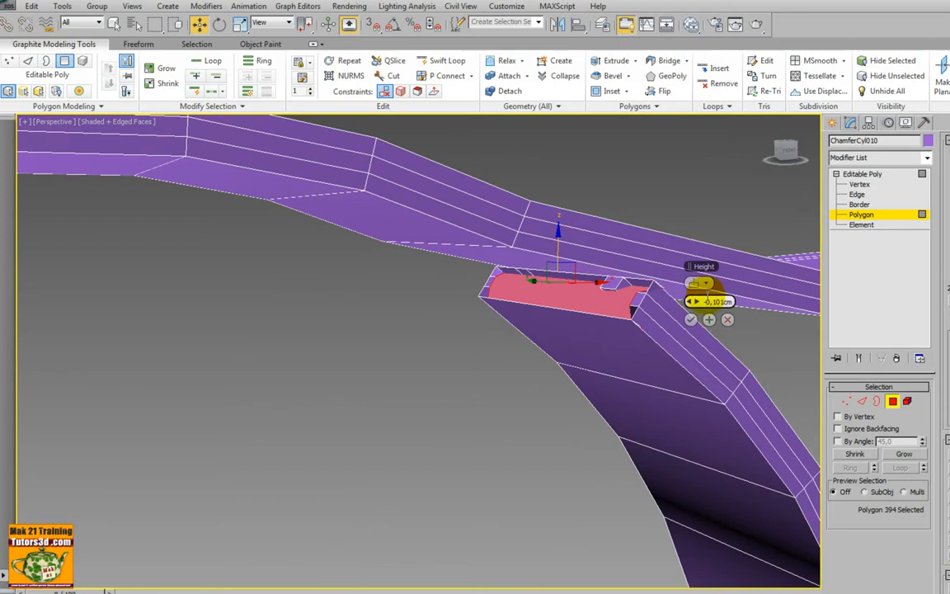
pyautogui.moveTo(700, 306); pyautogui.dragTo(693, 302)
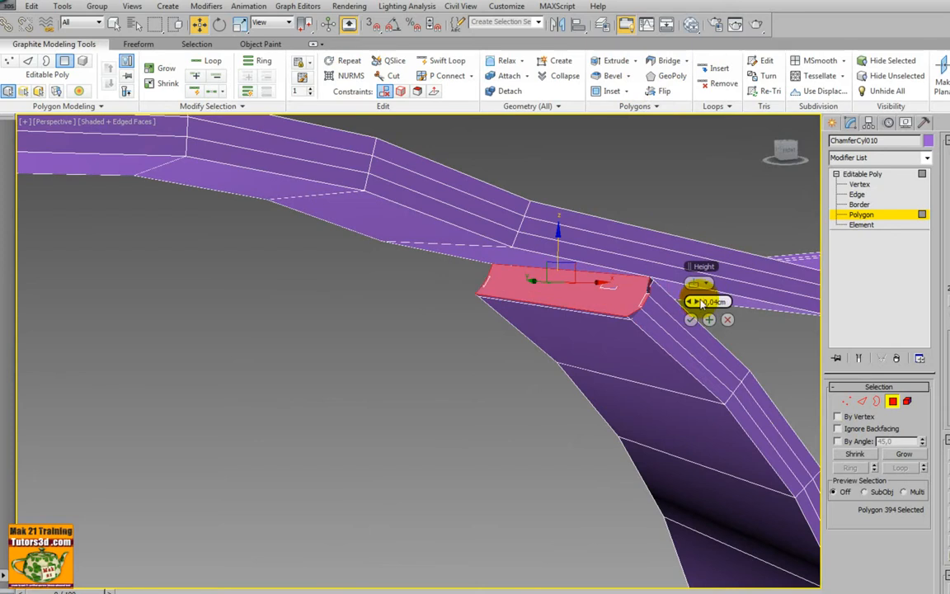
pyautogui.click(702, 286)
pyautogui.click(722, 293)
pyautogui.keyDown('alt'); pyautogui.moveTo(701, 307); pyautogui.dragTo(684, 334, button='middle'); pyautogui.keyUp('alt')
pyautogui.click(691, 321)
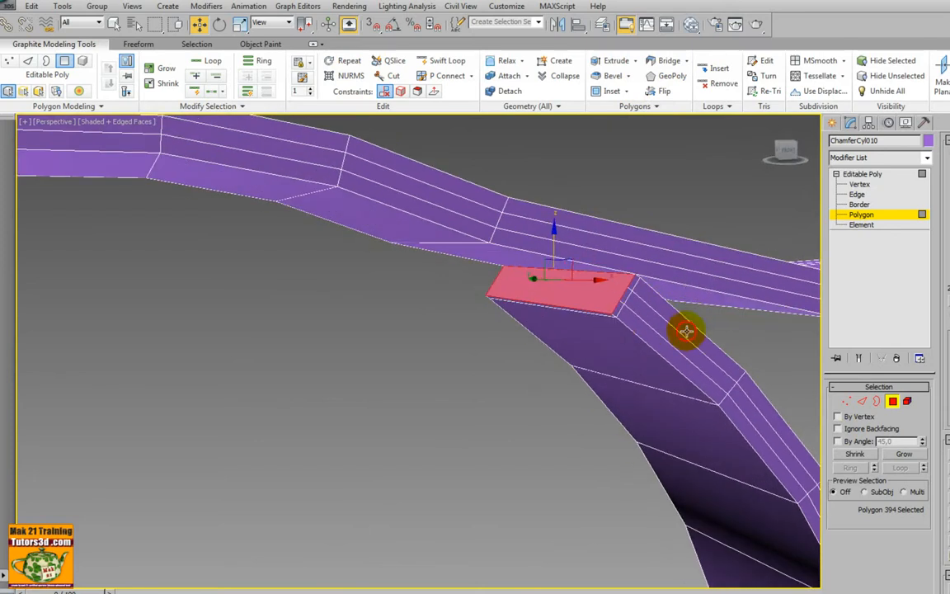
# Extrude the end-cap polygon at the strap's hanging end outward by a short freehand distance.
pyautogui.scroll(-7, 681, 371)
pyautogui.moveTo(679, 378); pyautogui.dragTo(532, 363, button='middle')
pyautogui.moveTo(532, 363); pyautogui.dragTo(586, 371, button='middle')
pyautogui.click(578, 292)
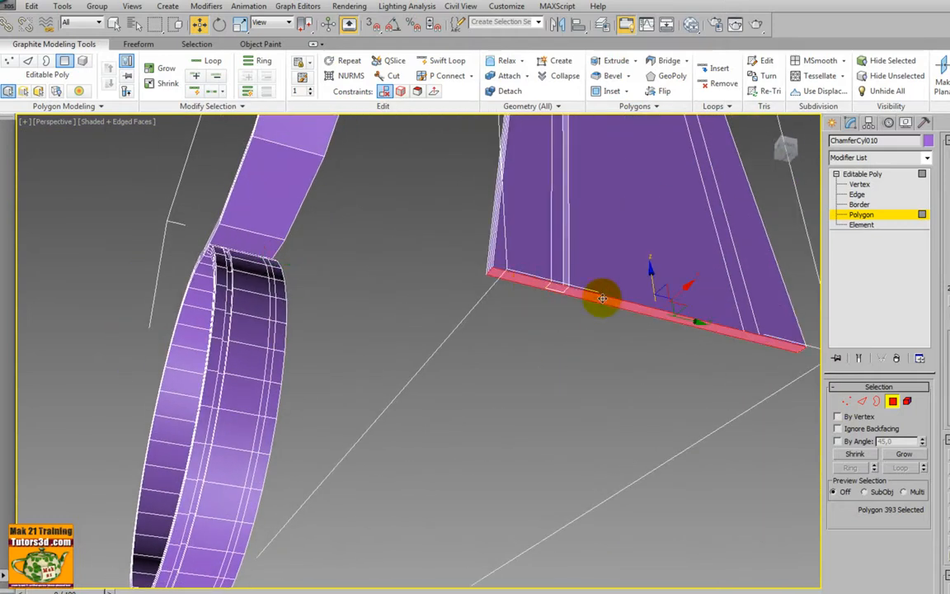
pyautogui.click(615, 62)
pyautogui.moveTo(586, 282); pyautogui.dragTo(597, 295)
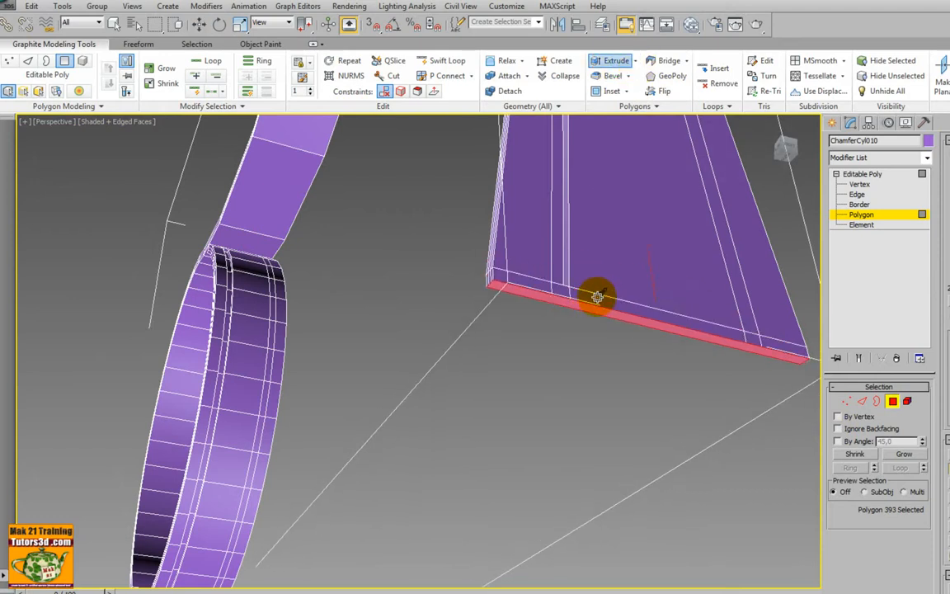
pyautogui.scroll(-6, 585, 333)
# Leave polygon editing and apply a MeshSmooth modifier to the whole strap.
pyautogui.click(927, 174)
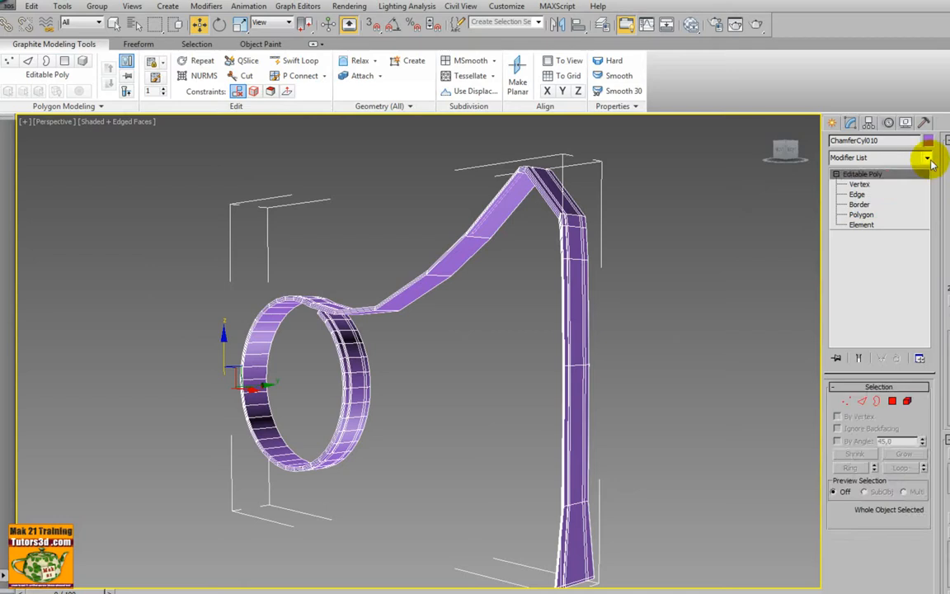
pyautogui.click(928, 158)
pyautogui.moveTo(930, 196); pyautogui.dragTo(933, 237)
pyautogui.click(860, 576)
# Examine the smoothed strap closely around the ring, its free end and the sunken seam groove.
pyautogui.scroll(5, 675, 371)
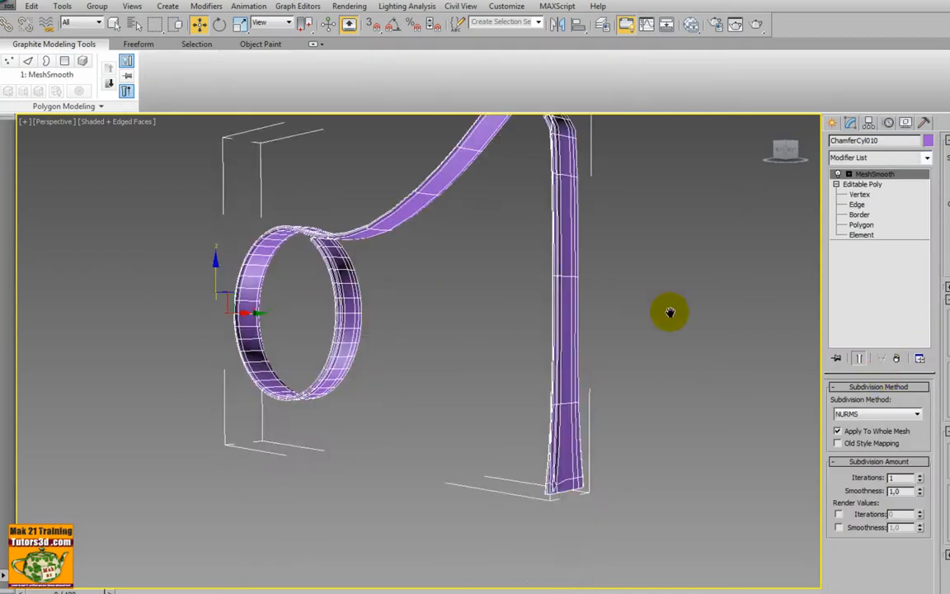
pyautogui.keyDown('alt'); pyautogui.moveTo(720, 331); pyautogui.dragTo(721, 371, button='middle'); pyautogui.keyUp('alt')
pyautogui.scroll(8, 636, 339)
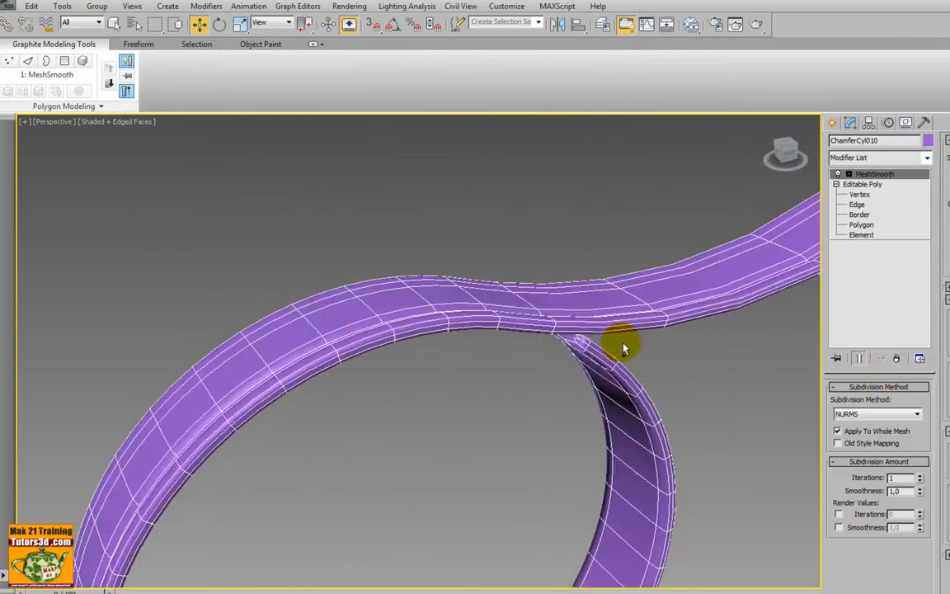
pyautogui.keyDown('alt'); pyautogui.moveTo(640, 345); pyautogui.dragTo(561, 314, button='middle'); pyautogui.keyUp('alt')
pyautogui.scroll(4, 636, 350)
pyautogui.scroll(-5, 577, 317)
pyautogui.scroll(8, 561, 315)
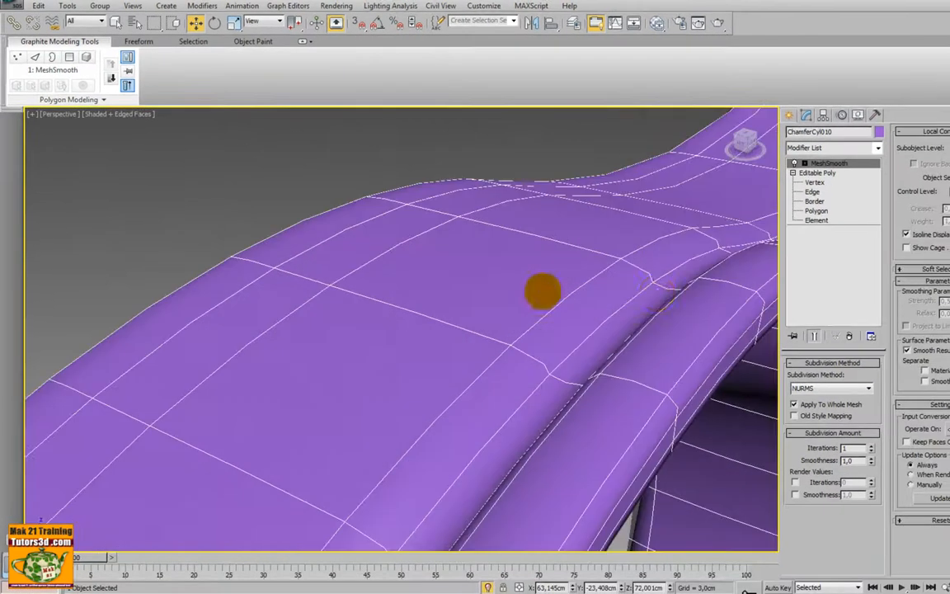
pyautogui.scroll(-5, 636, 307)
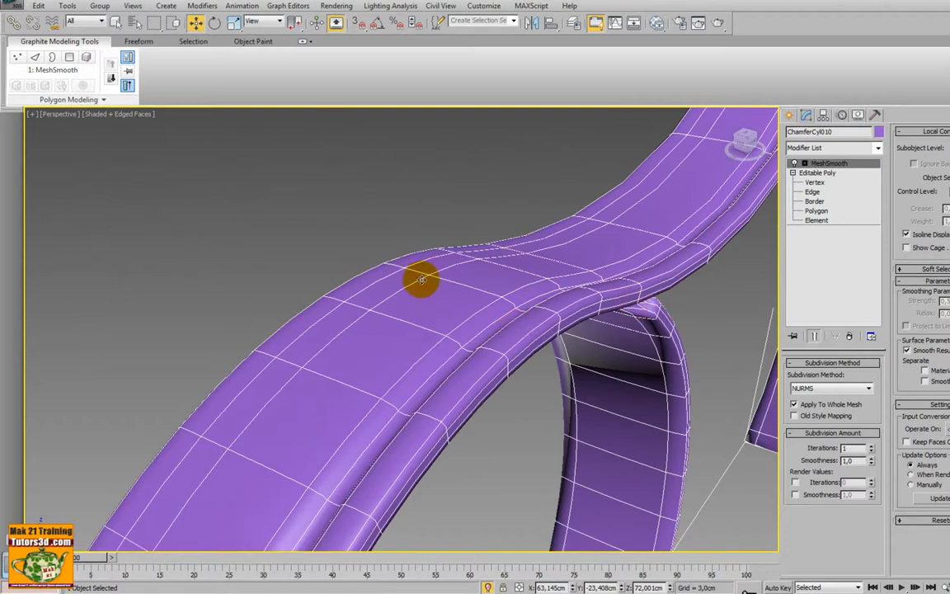
pyautogui.scroll(-8, 470, 285)
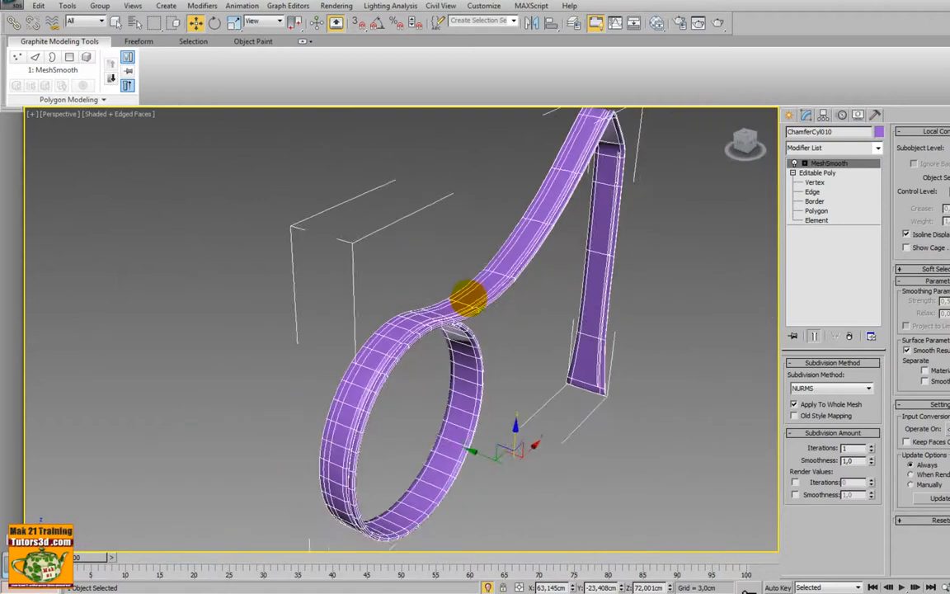
pyautogui.moveTo(464, 296); pyautogui.dragTo(482, 294, button='middle')
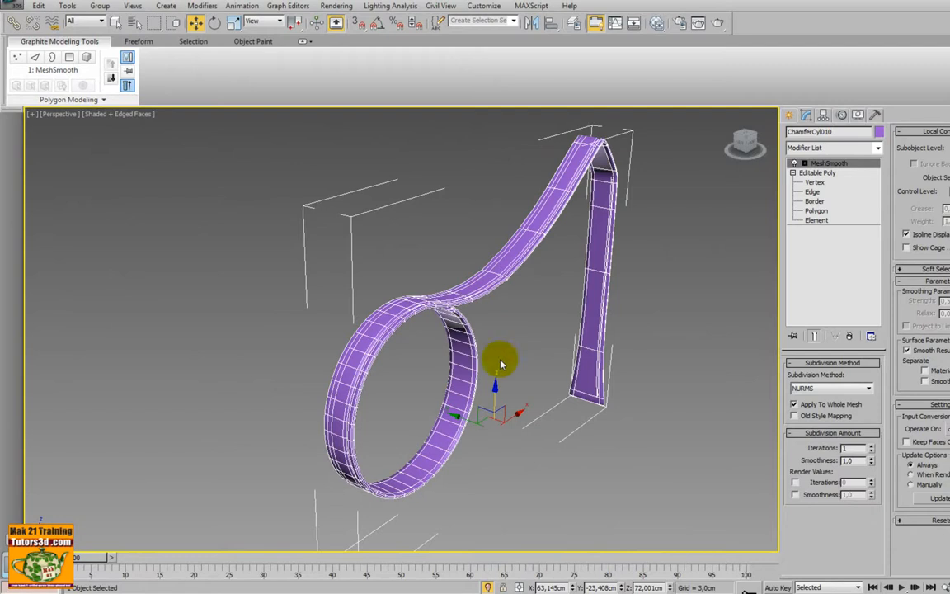
# Exit isolation to show the whole chair again and center the strap's pivot on the object.
pyautogui.click(488, 588)
pyautogui.scroll(-8, 495, 411)
pyautogui.keyDown('alt'); pyautogui.moveTo(429, 415); pyautogui.dragTo(538, 455, button='middle'); pyautogui.keyUp('alt')
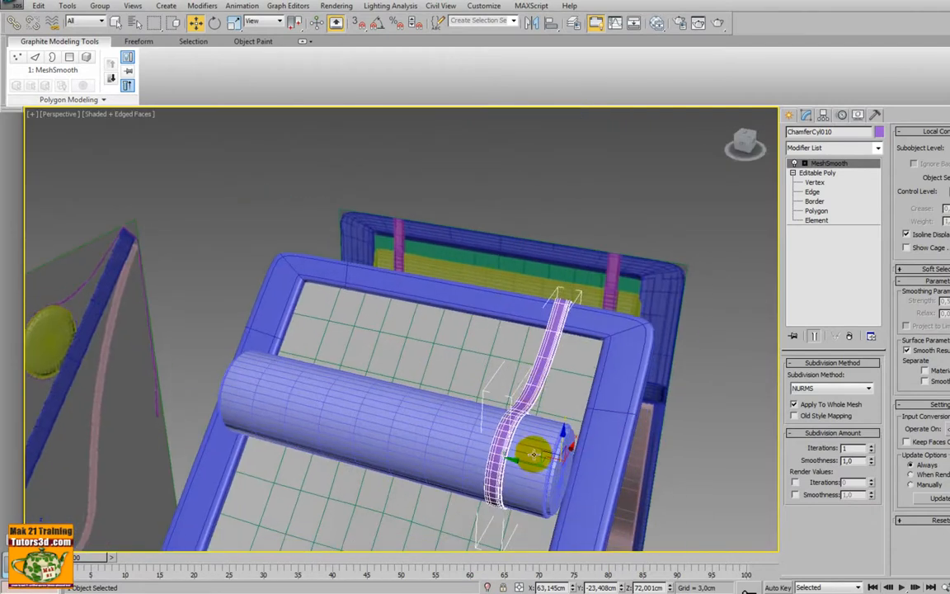
pyautogui.click(824, 116)
pyautogui.click(811, 190)
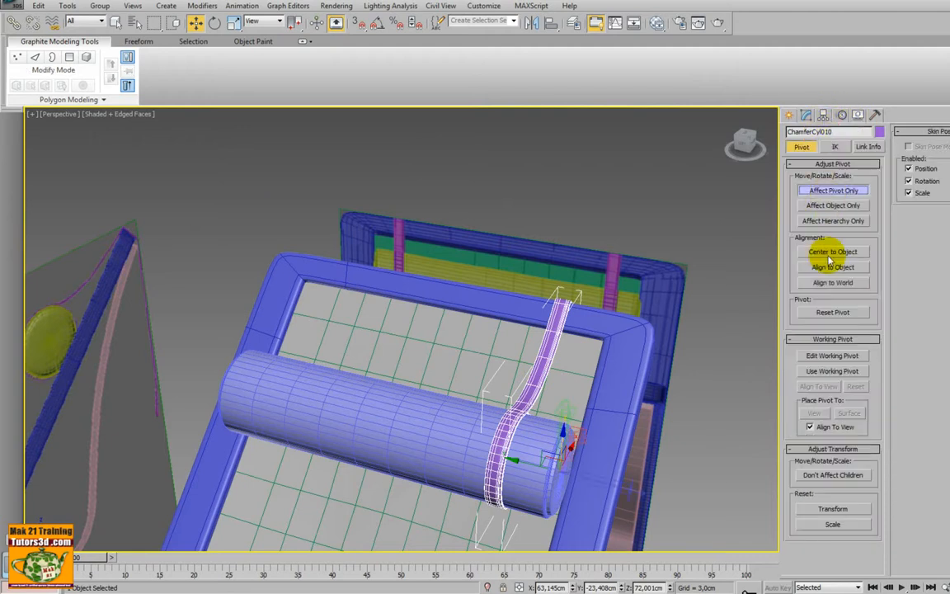
pyautogui.click(830, 255)
pyautogui.click(805, 190)
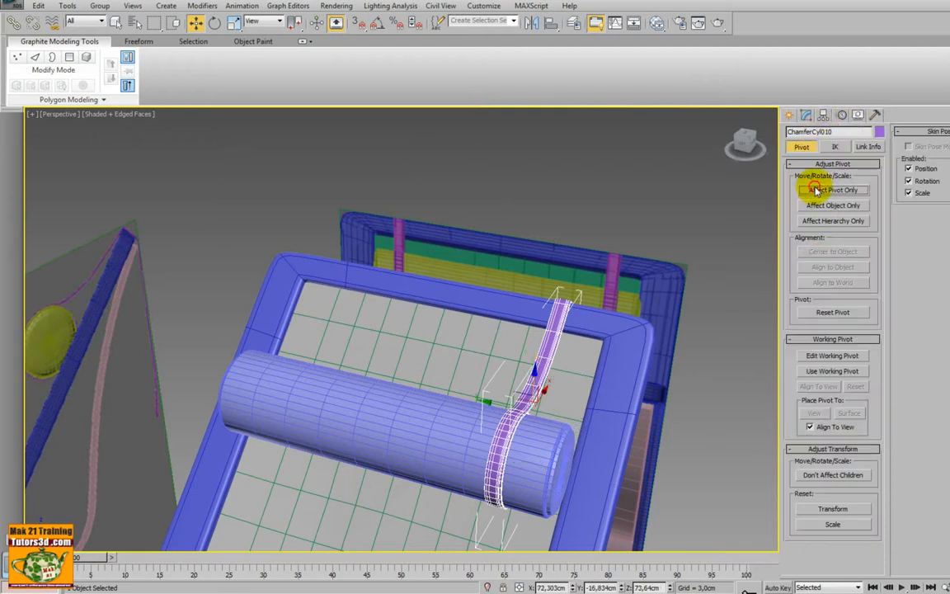
pyautogui.click(806, 114)
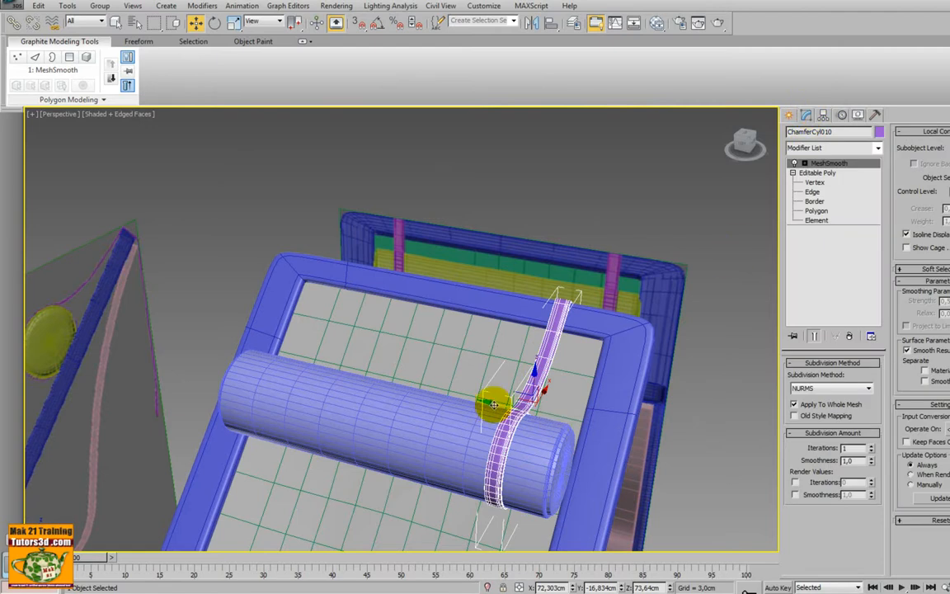
pyautogui.keyDown('alt'); pyautogui.moveTo(501, 402); pyautogui.dragTo(586, 350, button='middle'); pyautogui.keyUp('alt')
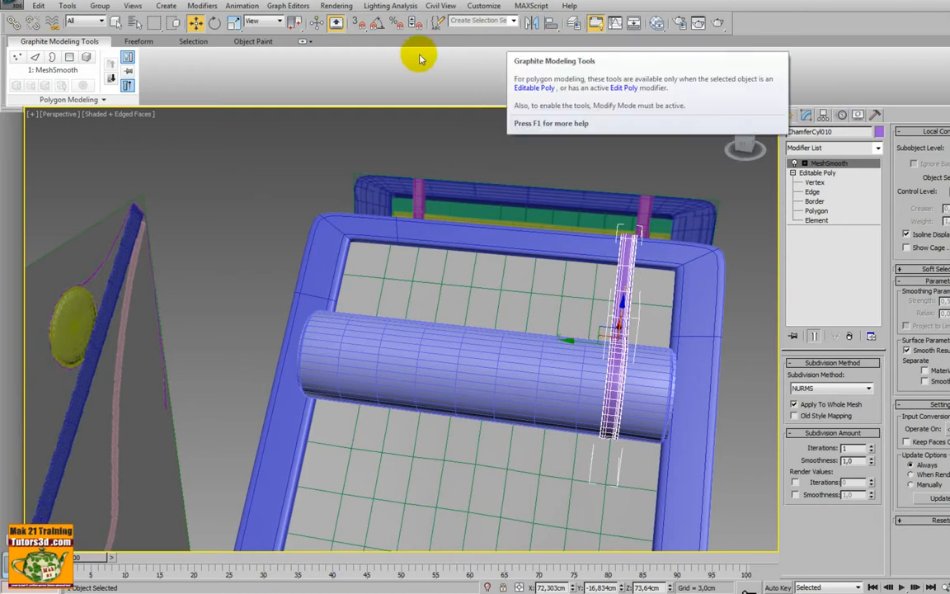
pyautogui.moveTo(580, 342)
pyautogui.keyDown('shift'); pyautogui.mouseDown()
pyautogui.moveTo(452, 308)
pyautogui.moveTo(399, 315)
pyautogui.mouseUp(); pyautogui.keyUp('shift')
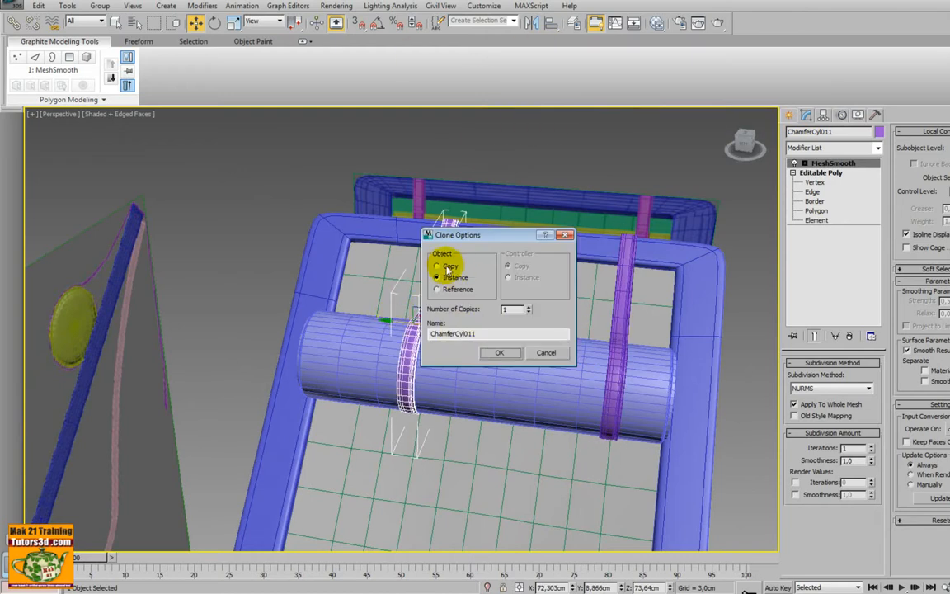
pyautogui.click(546, 353)
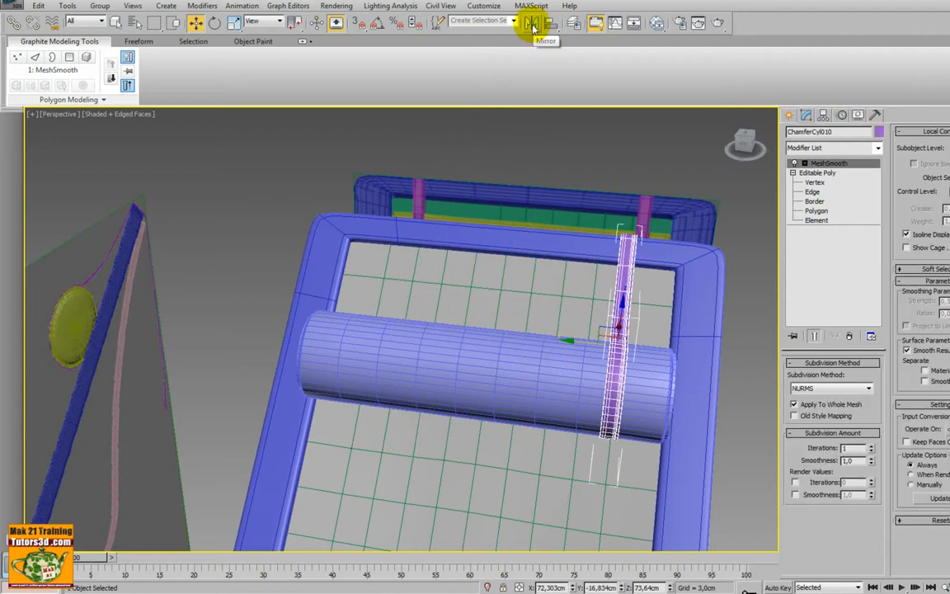
# Mirror the strap to the cylinder's other end as an instance along World Y, using the coordinate system's center.
pyautogui.click(280, 22)
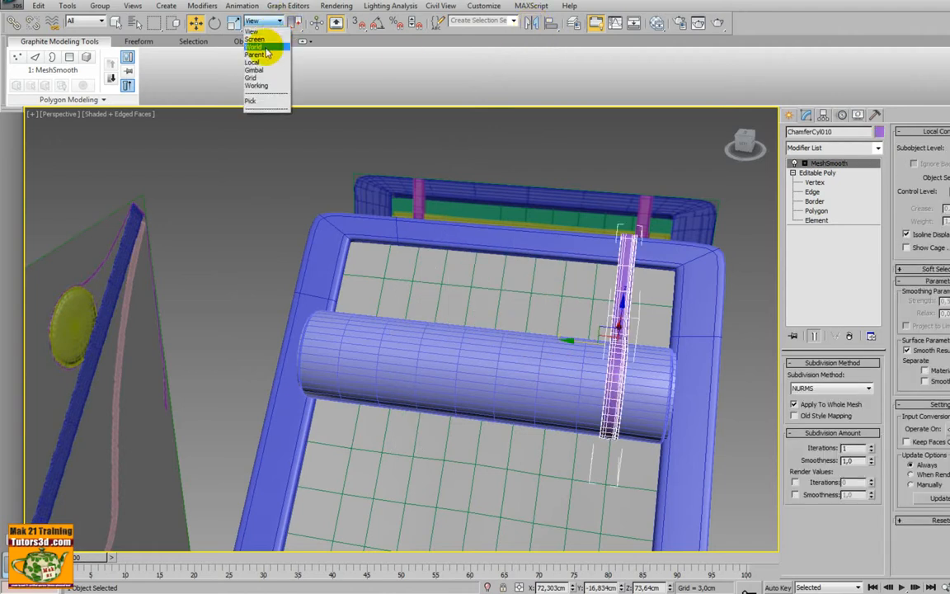
pyautogui.click(258, 47)
pyautogui.click(296, 79)
pyautogui.keyDown('alt'); pyautogui.moveTo(509, 149); pyautogui.dragTo(464, 353, button='middle'); pyautogui.keyUp('alt')
pyautogui.keyDown('alt'); pyautogui.moveTo(449, 439); pyautogui.dragTo(452, 247, button='middle'); pyautogui.keyUp('alt')
pyautogui.click(532, 24)
pyautogui.moveTo(512, 212); pyautogui.dragTo(483, 217)
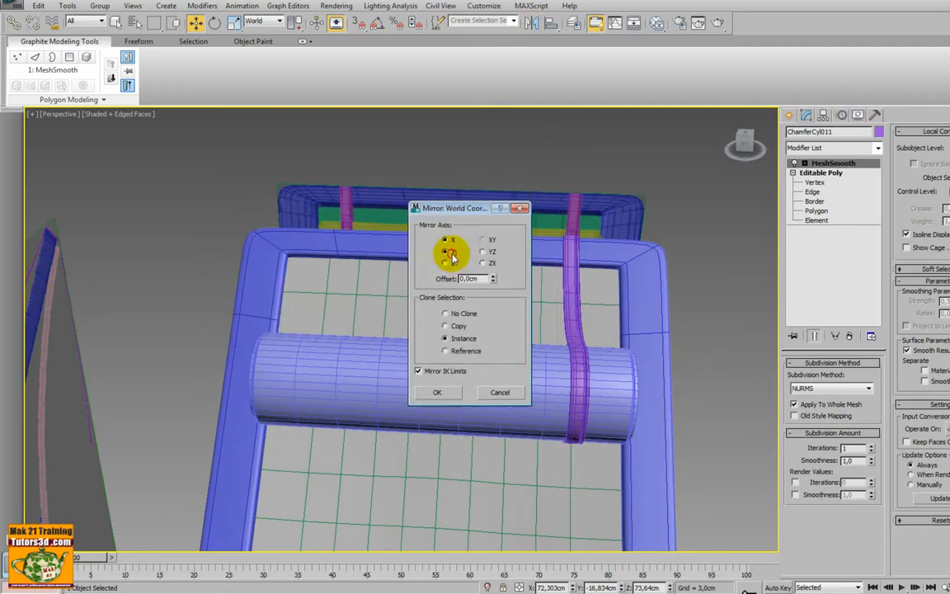
pyautogui.click(451, 253)
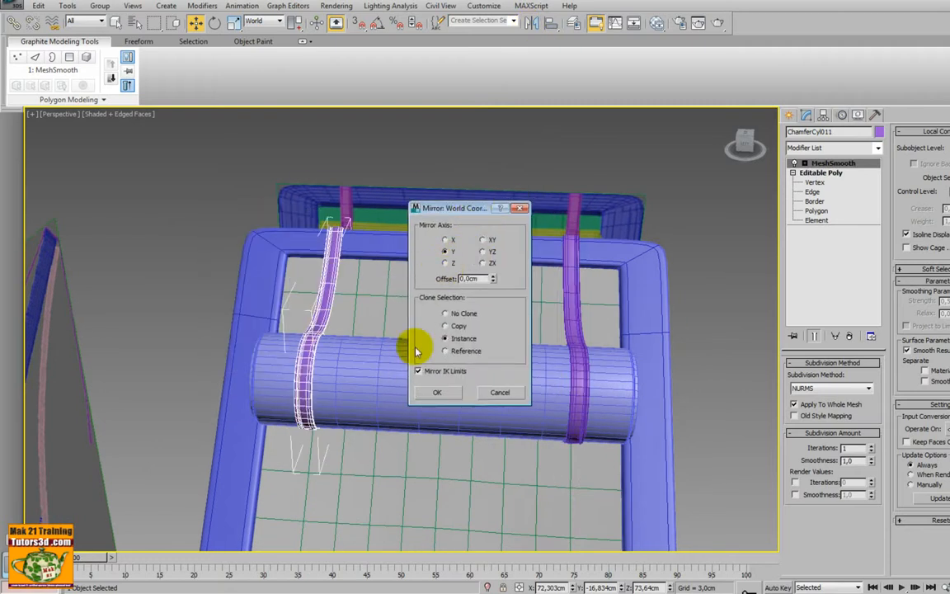
pyautogui.click(437, 393)
# Lengthen the hanging part of the strap by moving its lower end vertices down and slightly along negative X.
pyautogui.keyDown('alt'); pyautogui.moveTo(498, 409); pyautogui.dragTo(528, 338, button='middle'); pyautogui.keyUp('alt')
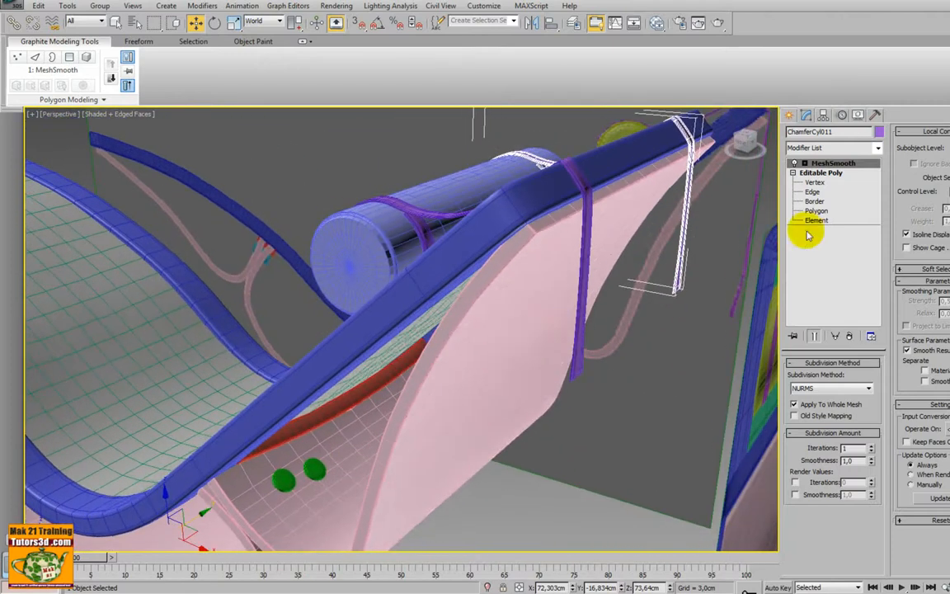
pyautogui.click(820, 183)
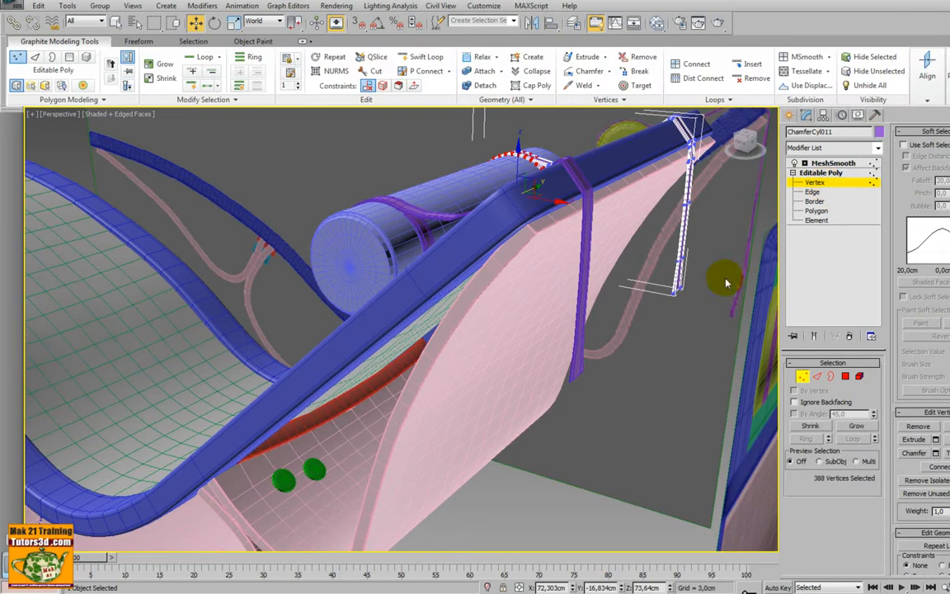
pyautogui.moveTo(683, 247); pyautogui.dragTo(664, 382)
pyautogui.scroll(-4, 659, 411)
pyautogui.keyDown('alt'); pyautogui.moveTo(657, 413); pyautogui.dragTo(567, 357, button='middle'); pyautogui.keyUp('alt')
pyautogui.moveTo(567, 349); pyautogui.dragTo(569, 338)
pyautogui.keyDown('alt'); pyautogui.moveTo(567, 363); pyautogui.dragTo(594, 373, button='middle'); pyautogui.keyUp('alt')
pyautogui.moveTo(600, 399); pyautogui.dragTo(592, 400)
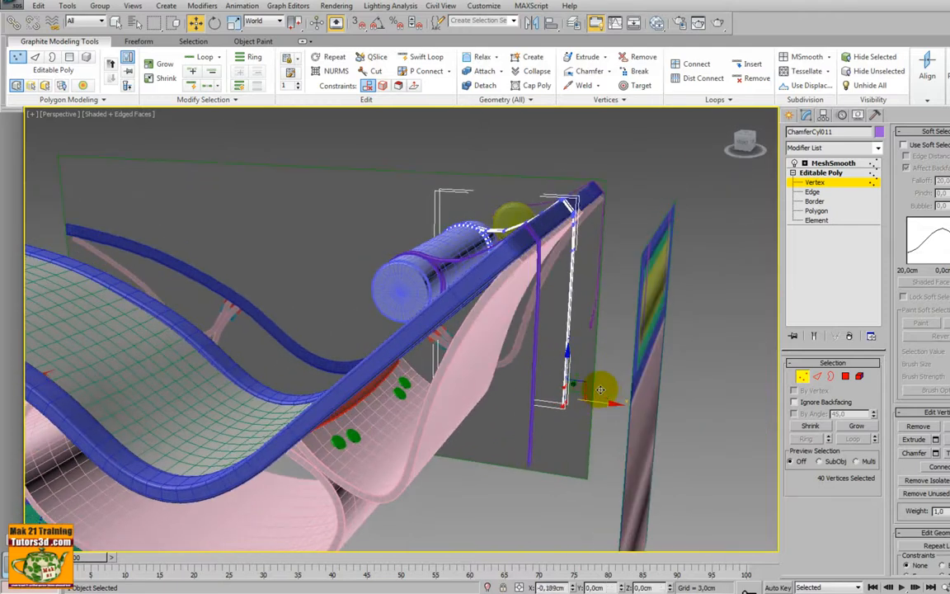
pyautogui.keyDown('alt'); pyautogui.moveTo(592, 386); pyautogui.dragTo(601, 387, button='middle'); pyautogui.keyUp('alt')
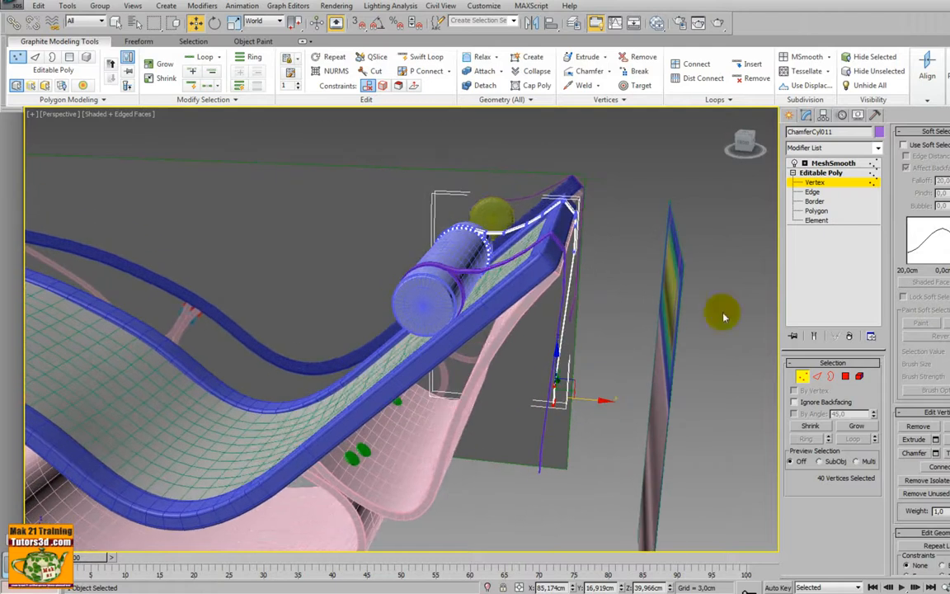
# Leave vertex editing, return to the strap's MeshSmooth modifier and set its subdivision Iterations to 2.
pyautogui.click(794, 174)
pyautogui.click(795, 174)
pyautogui.click(794, 174)
pyautogui.keyDown('alt'); pyautogui.moveTo(678, 260); pyautogui.dragTo(540, 378, button='middle'); pyautogui.keyUp('alt')
pyautogui.click(835, 164)
pyautogui.scroll(5, 554, 368)
pyautogui.moveTo(582, 330); pyautogui.dragTo(588, 280, button='middle')
pyautogui.scroll(3, 587, 280)
pyautogui.moveTo(606, 332); pyautogui.dragTo(403, 346, button='middle')
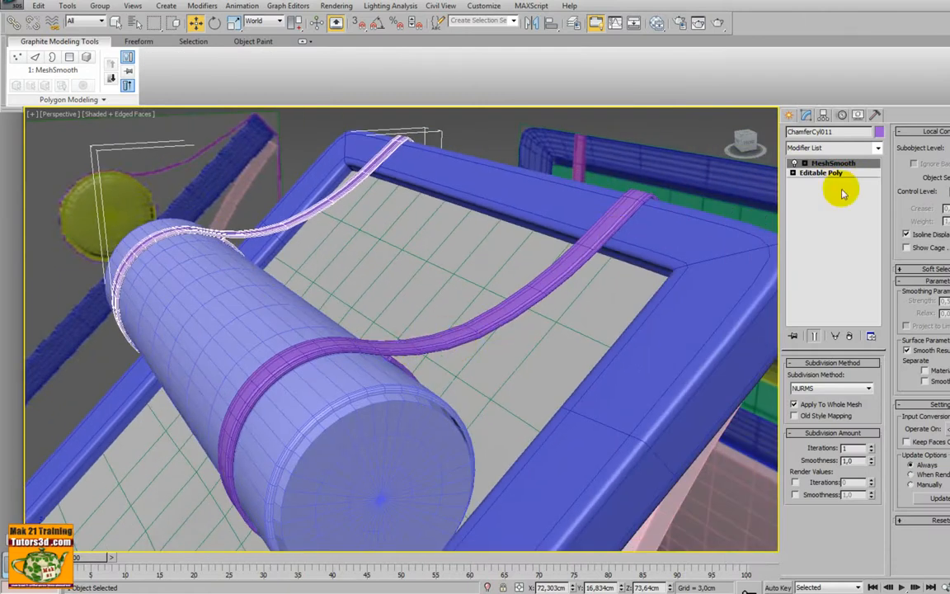
pyautogui.click(871, 445)
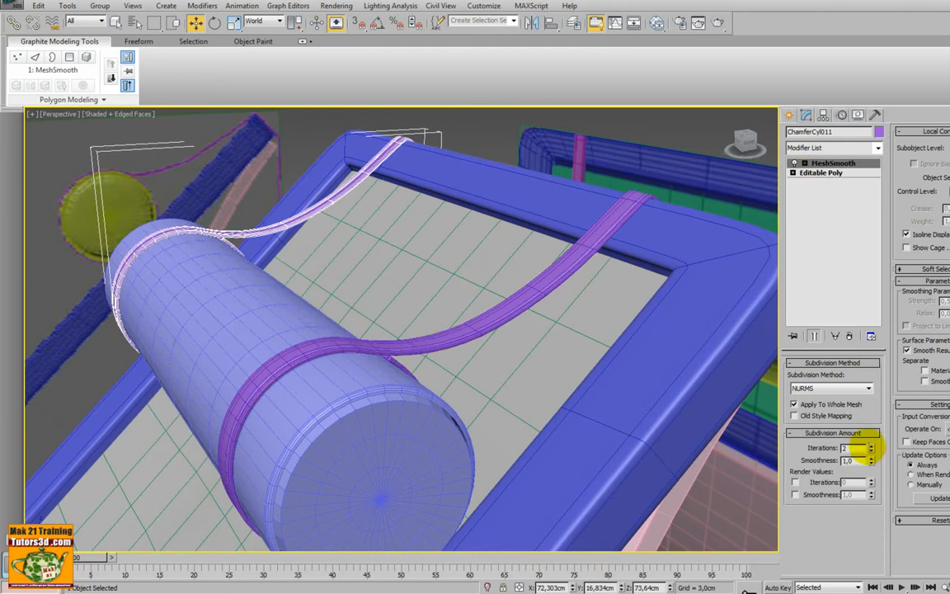